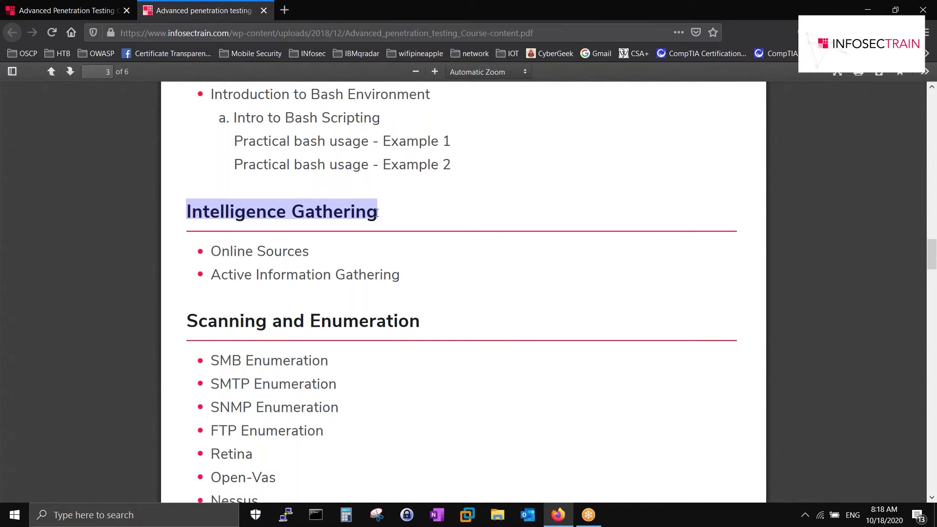
# - Scroll the course outline and select the Nikto, Nessus and Open-Vas tool names together
pyautogui.scroll(-3, 286, 314)
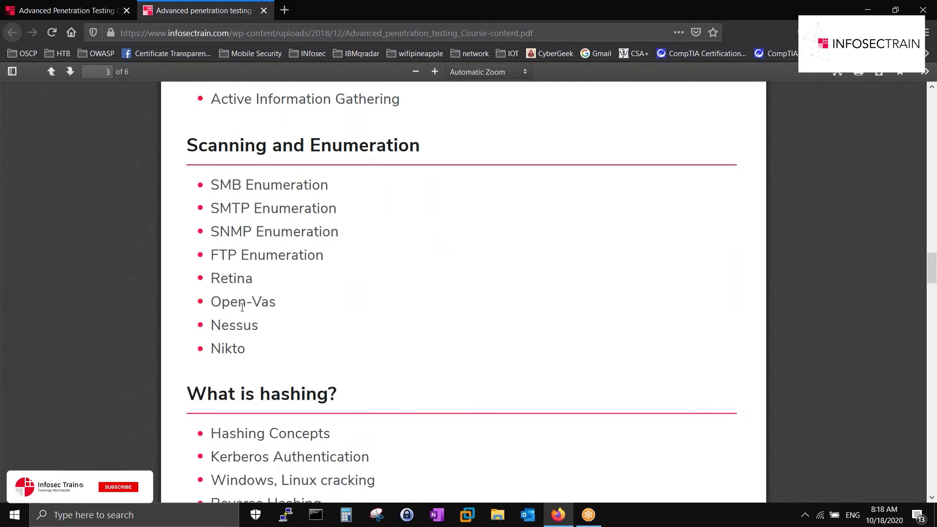
pyautogui.moveTo(211, 325); pyautogui.dragTo(258, 328)
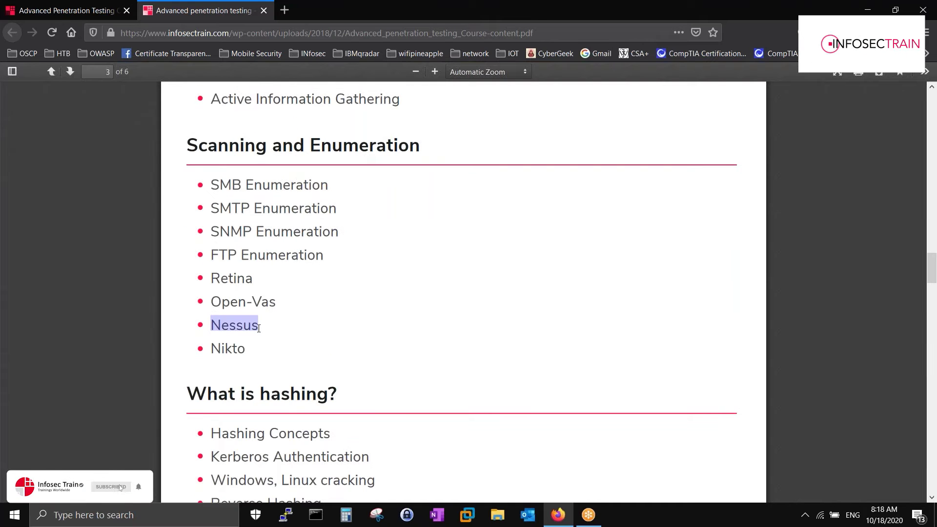
pyautogui.moveTo(212, 185); pyautogui.dragTo(266, 314)
pyautogui.click(276, 303)
pyautogui.click(266, 313)
pyautogui.moveTo(212, 301); pyautogui.dragTo(276, 303)
pyautogui.moveTo(211, 348); pyautogui.dragTo(235, 348)
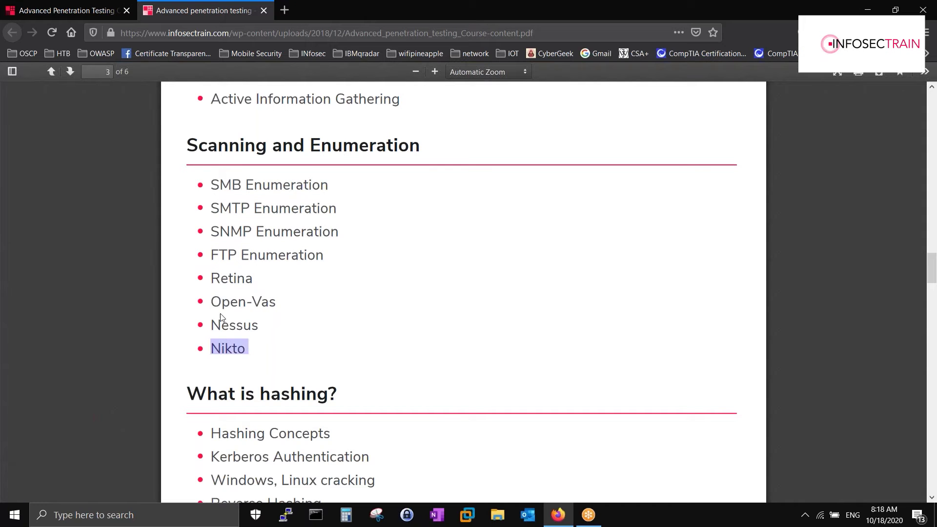
pyautogui.moveTo(211, 302); pyautogui.dragTo(276, 303)
pyautogui.moveTo(211, 331); pyautogui.dragTo(212, 301)
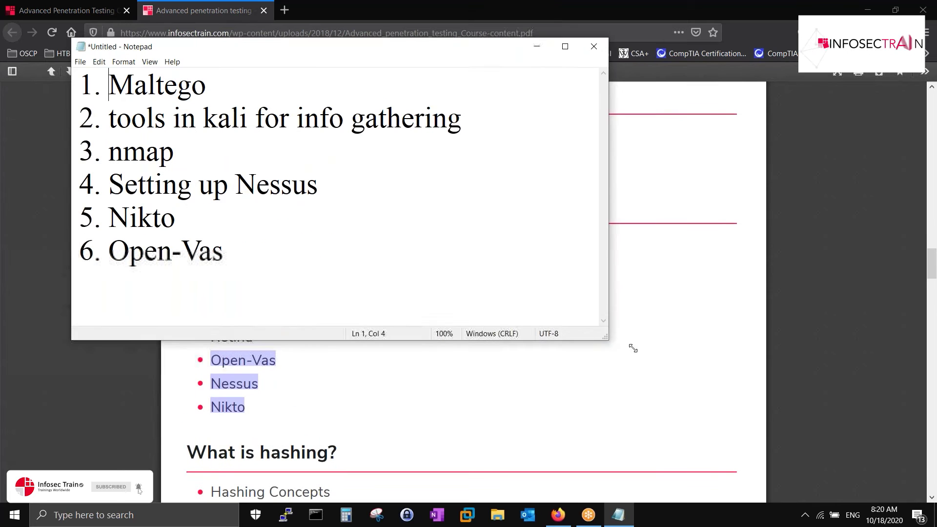
# - Enlarge Notepad and highlight the nmap, Maltego and 'tools in kali for info gathering' lines
pyautogui.moveTo(634, 348); pyautogui.dragTo(855, 428)
pyautogui.moveTo(187, 156); pyautogui.dragTo(95, 154)
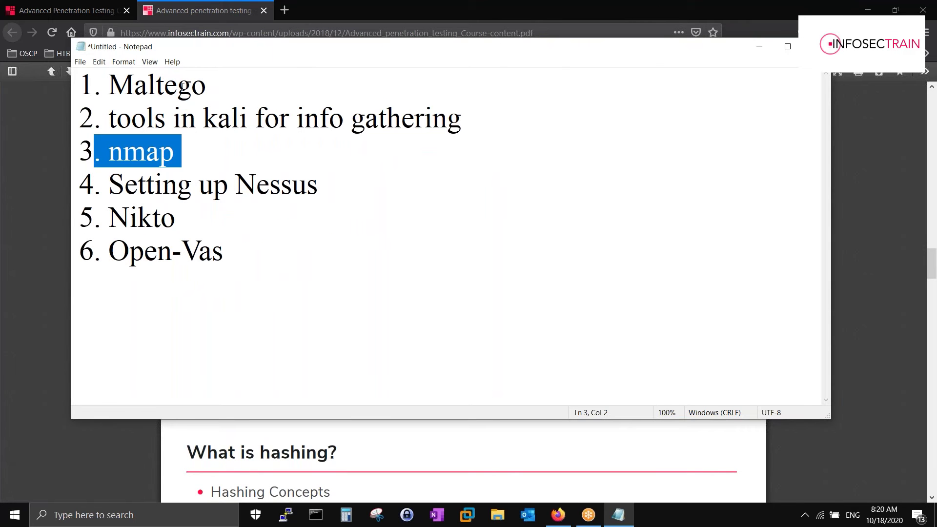
pyautogui.doubleClick(129, 85)
pyautogui.moveTo(102, 116); pyautogui.dragTo(482, 121)
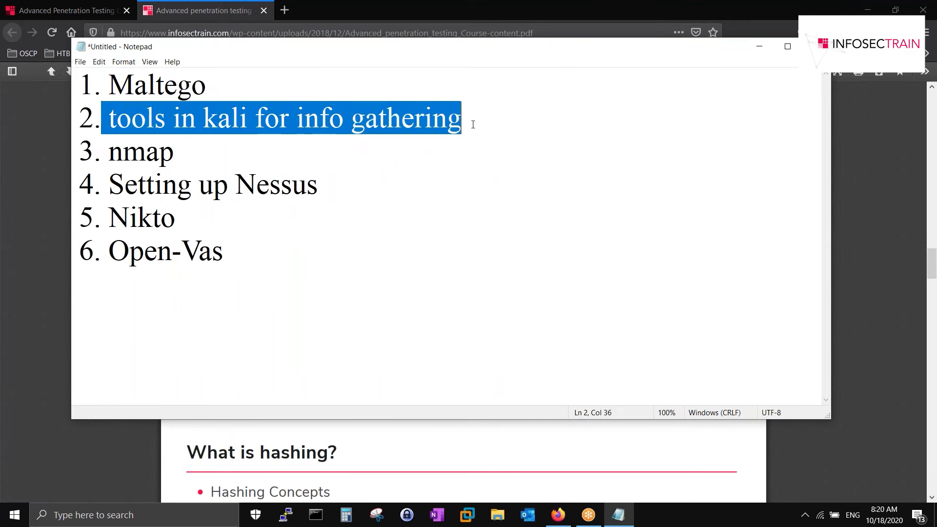
pyautogui.moveTo(180, 150); pyautogui.dragTo(108, 155)
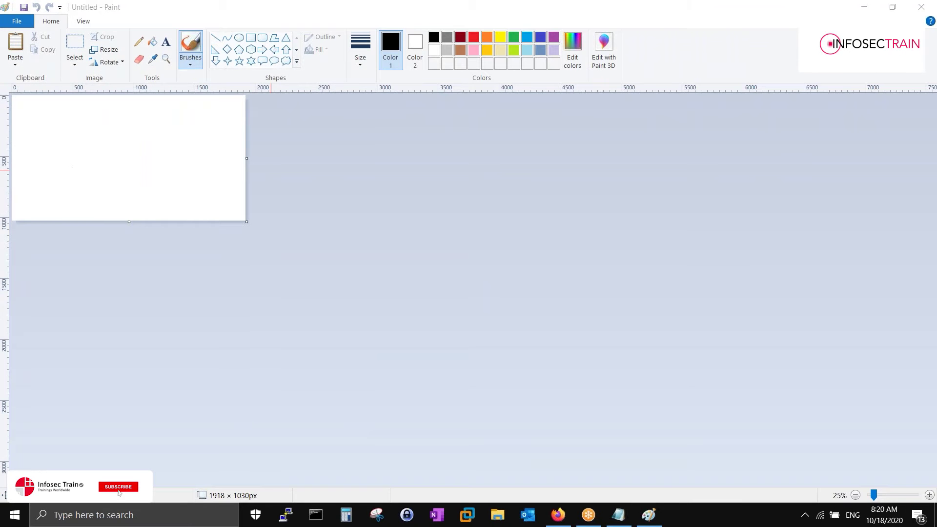
# - Enlarge the canvas and write the black note 'check the whether the system is live or not ?' under the left branch
pyautogui.moveTo(246, 221); pyautogui.dragTo(933, 488)
pyautogui.scroll(2, 166, 146)
pyautogui.click(166, 42)
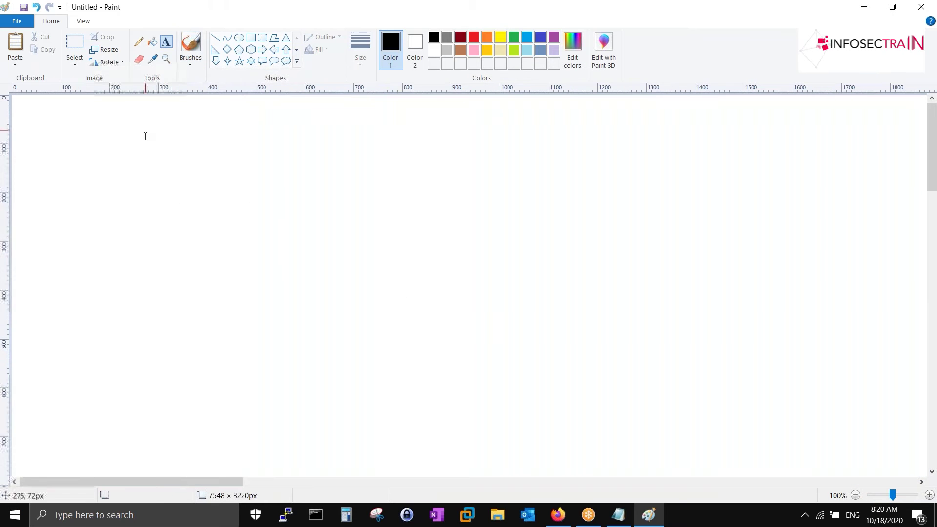
pyautogui.click(142, 137)
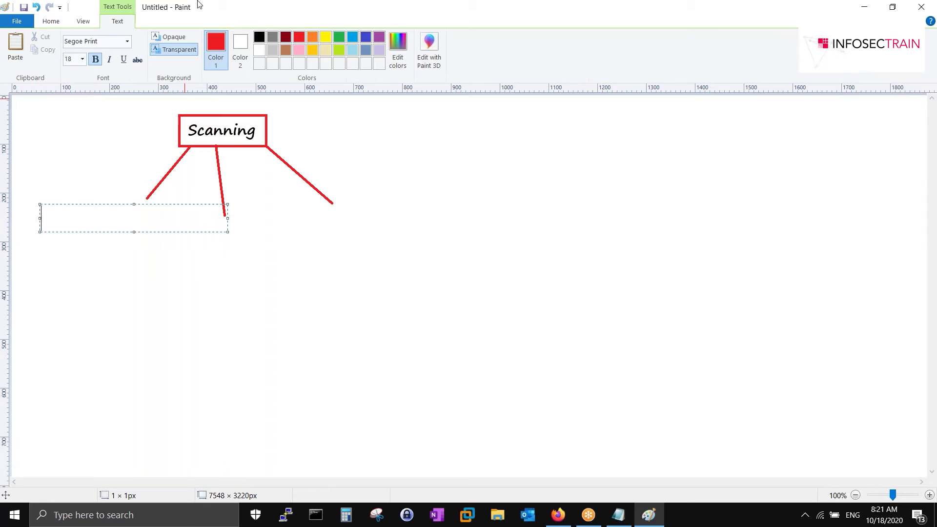
pyautogui.click(259, 36)
pyautogui.write('check the w')
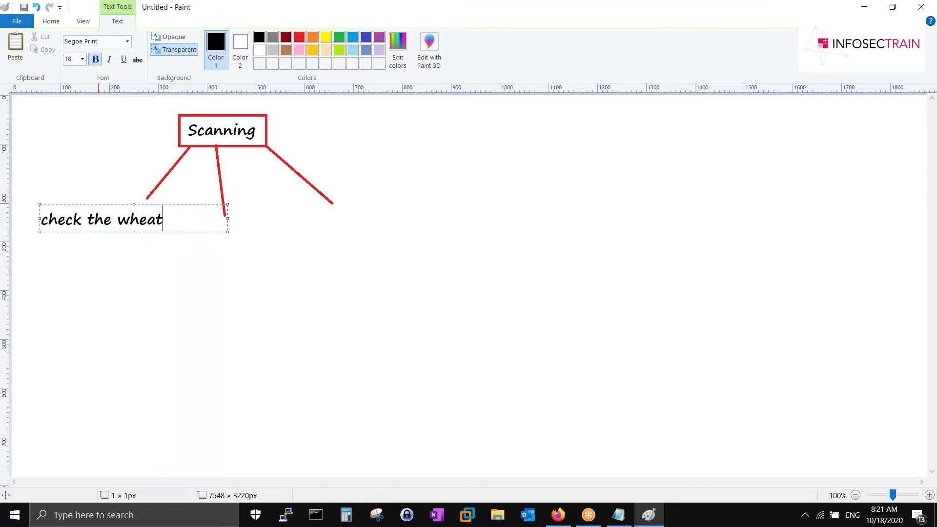
pyautogui.write('hether the ')
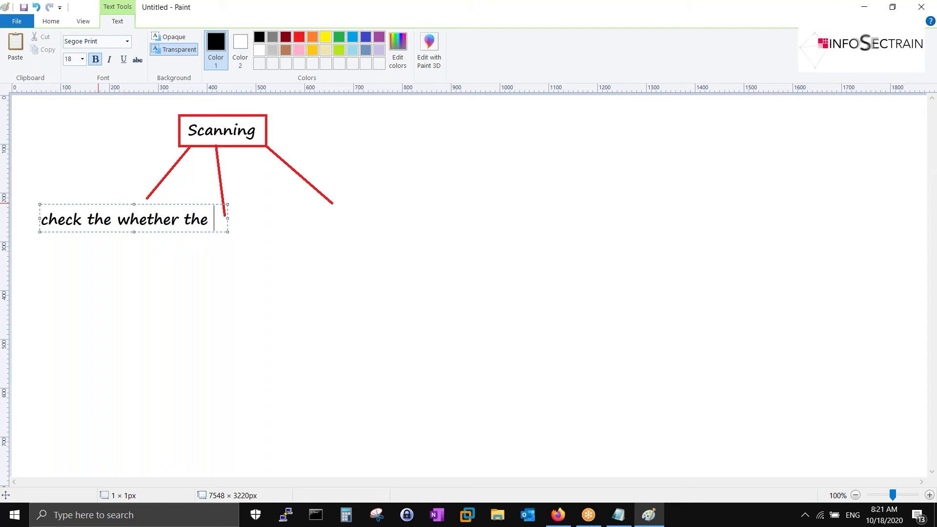
pyautogui.write('system is ')
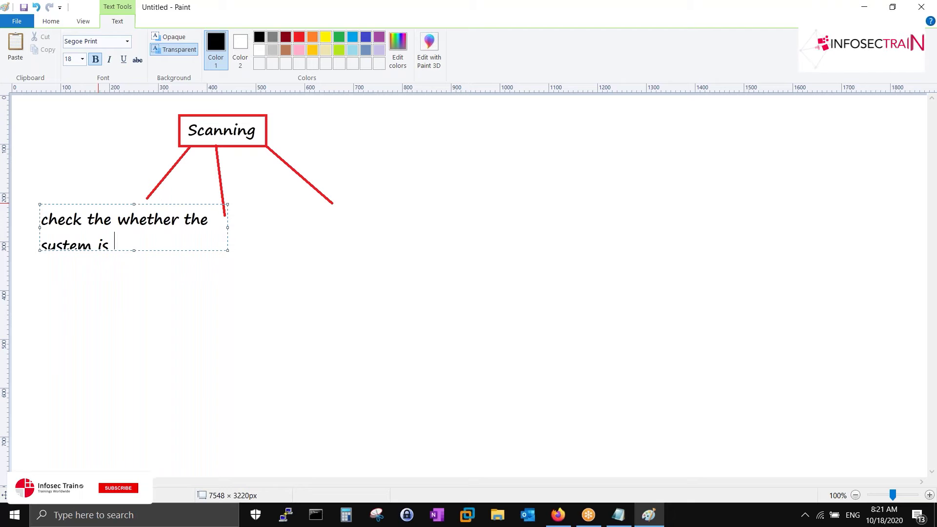
pyautogui.write('live or not ?')
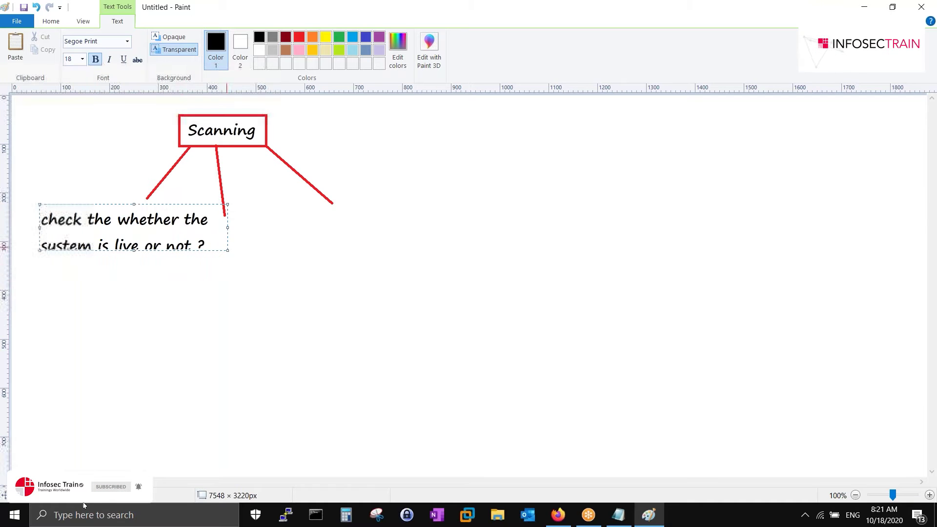
pyautogui.moveTo(228, 251); pyautogui.dragTo(183, 289)
pyautogui.moveTo(147, 204); pyautogui.dragTo(152, 200)
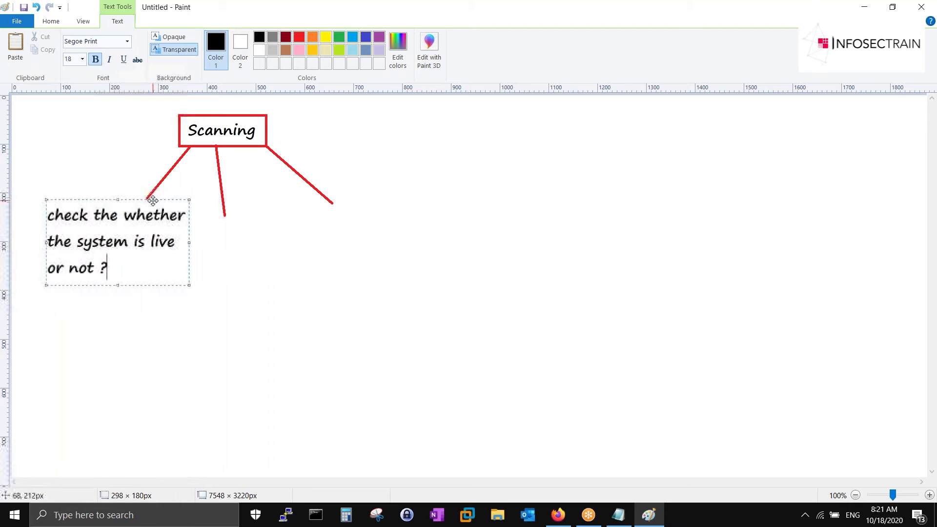
pyautogui.click(217, 232)
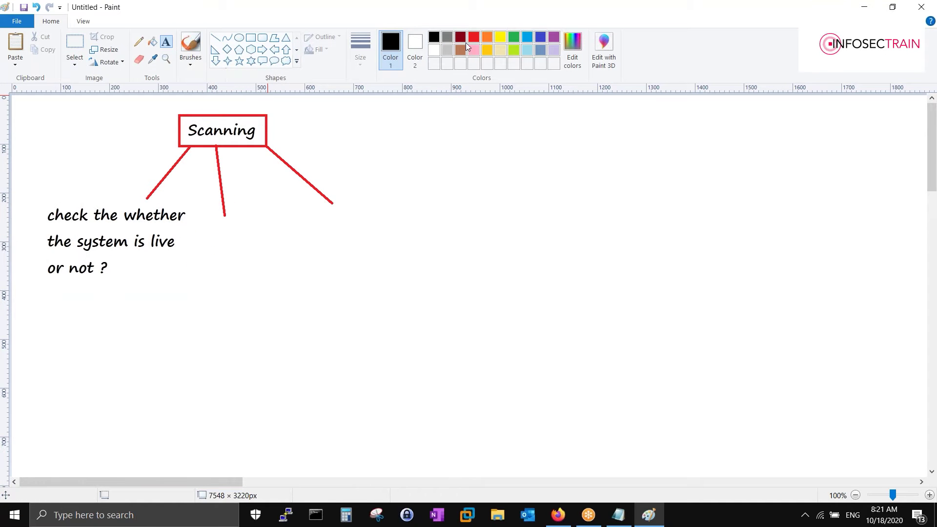
# - Frame the live-check note in green and add 'ping : packet internet arouner' beneath it
pyautogui.click(250, 38)
pyautogui.moveTo(36, 198)
pyautogui.mouseDown()
pyautogui.moveTo(131, 286)
pyautogui.moveTo(188, 286)
pyautogui.mouseUp()
pyautogui.click(166, 41)
pyautogui.click(34, 297)
pyautogui.write('ping : ')
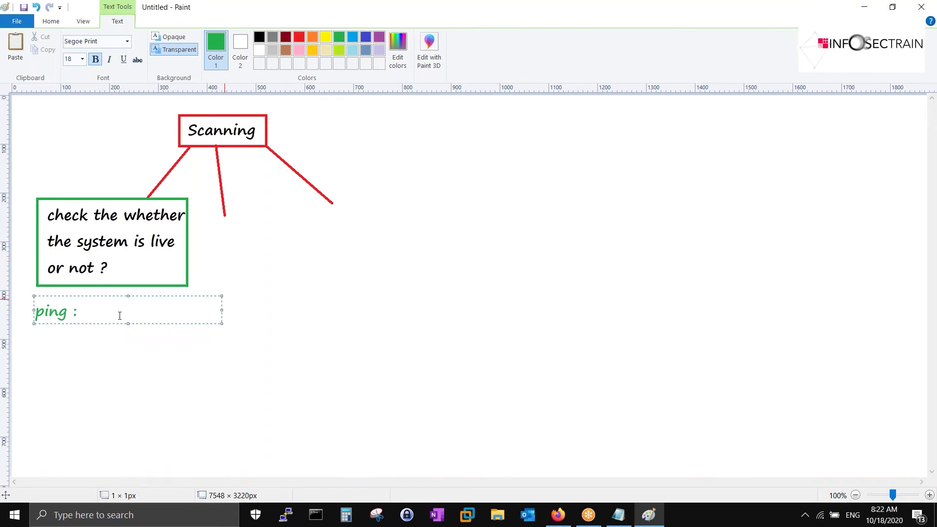
pyautogui.write('a')
pyautogui.press('BackSpace')
pyautogui.write('packet ')
pyautogui.write('internet ')
pyautogui.write('arouner')
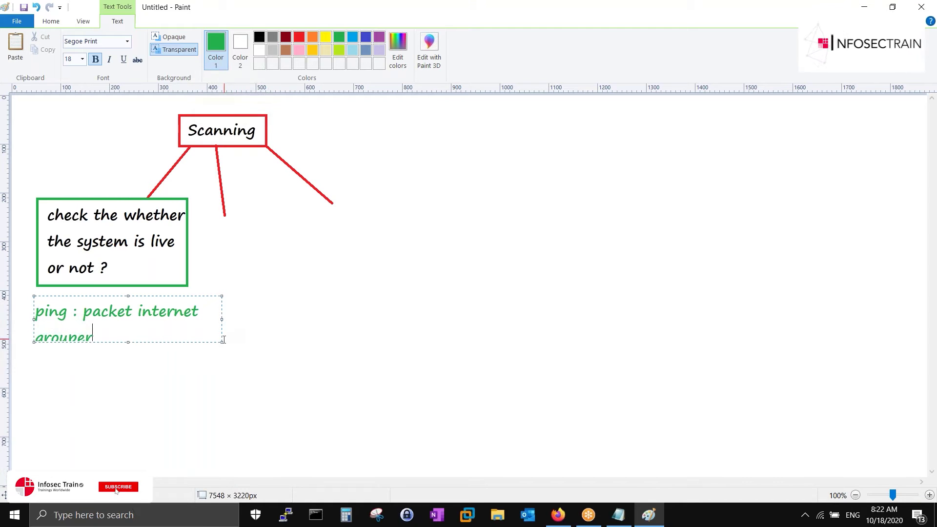
pyautogui.moveTo(222, 342); pyautogui.dragTo(291, 336)
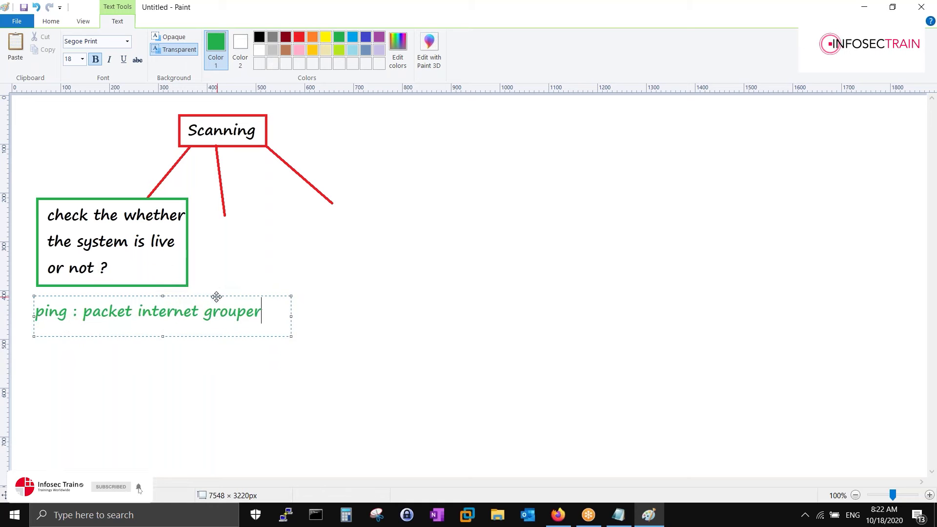
pyautogui.moveTo(217, 296); pyautogui.dragTo(204, 290)
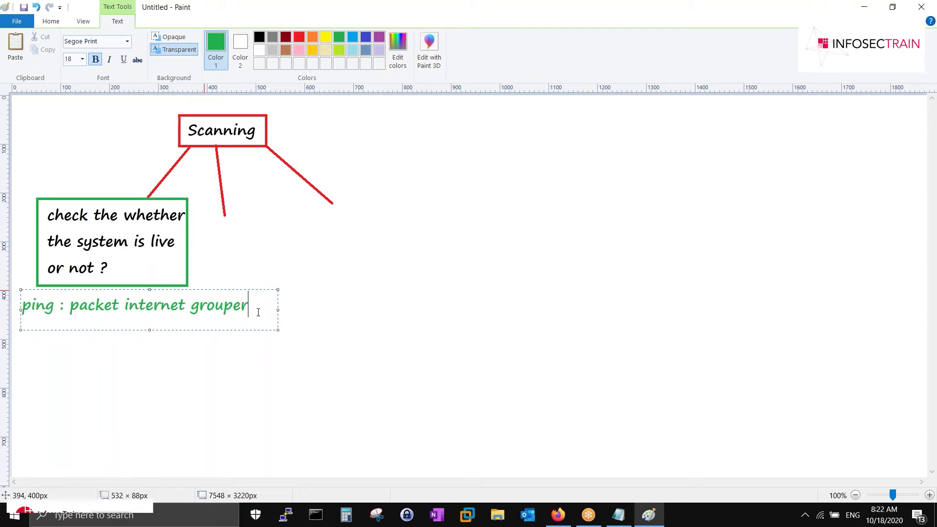
# - Add TTL lines: 64 /63 linux, 127 , 128 windows and 50-55 firewall
pyautogui.press('Return')
pyautogui.write('ttl :')
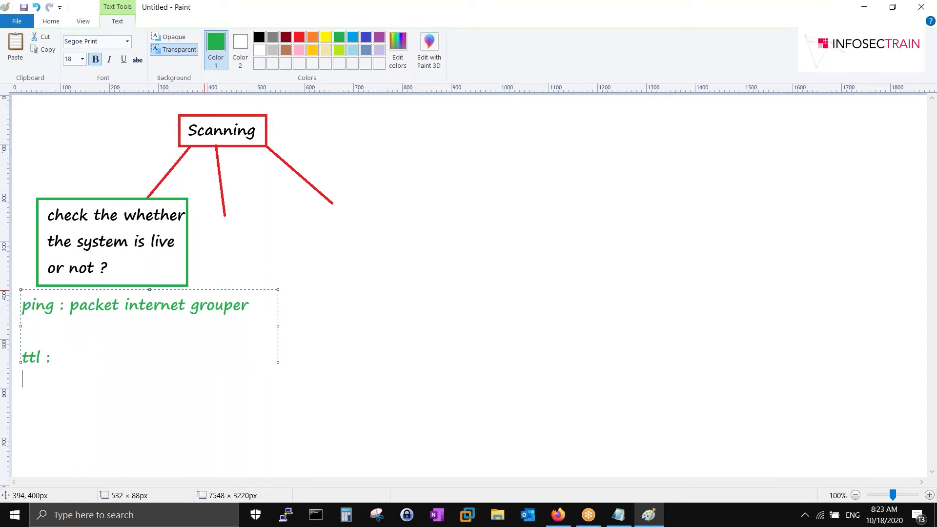
pyautogui.write('64 /63 : linux')
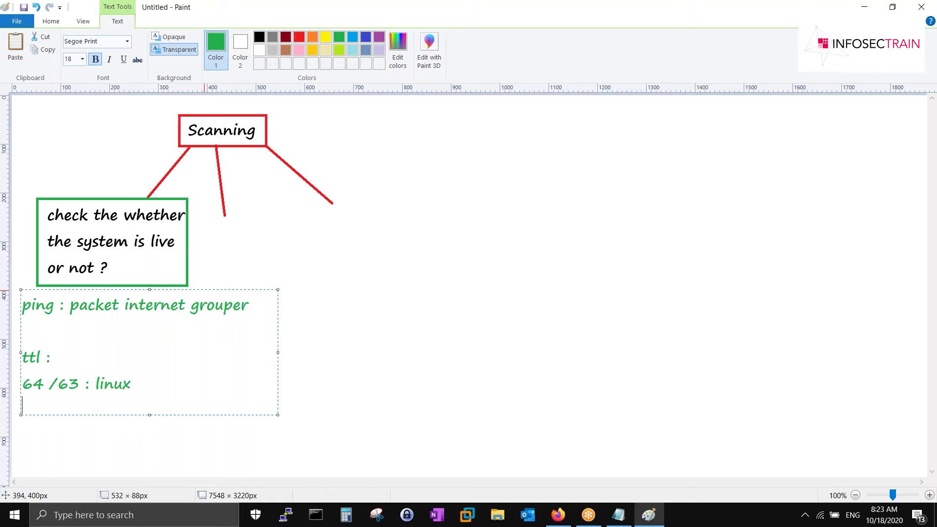
pyautogui.moveTo(141, 385); pyautogui.dragTo(22, 386)
pyautogui.click(54, 358)
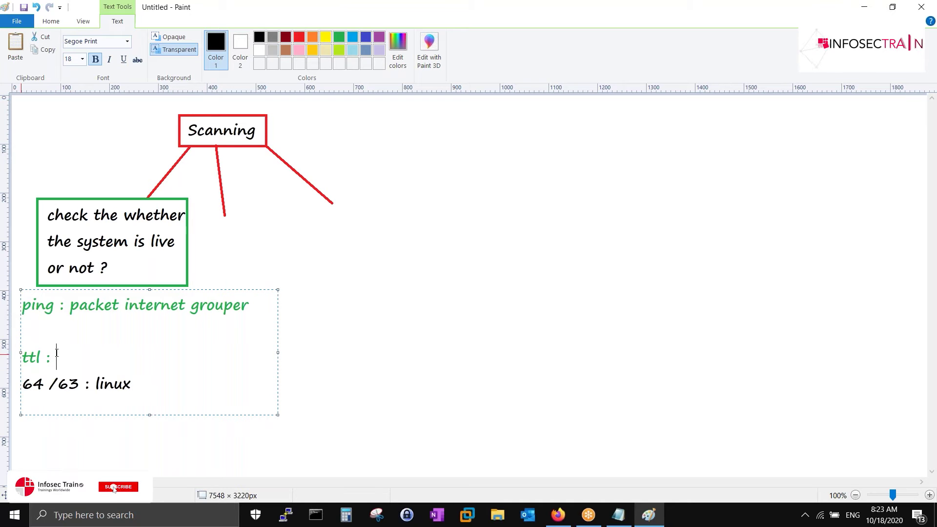
pyautogui.write('time to live')
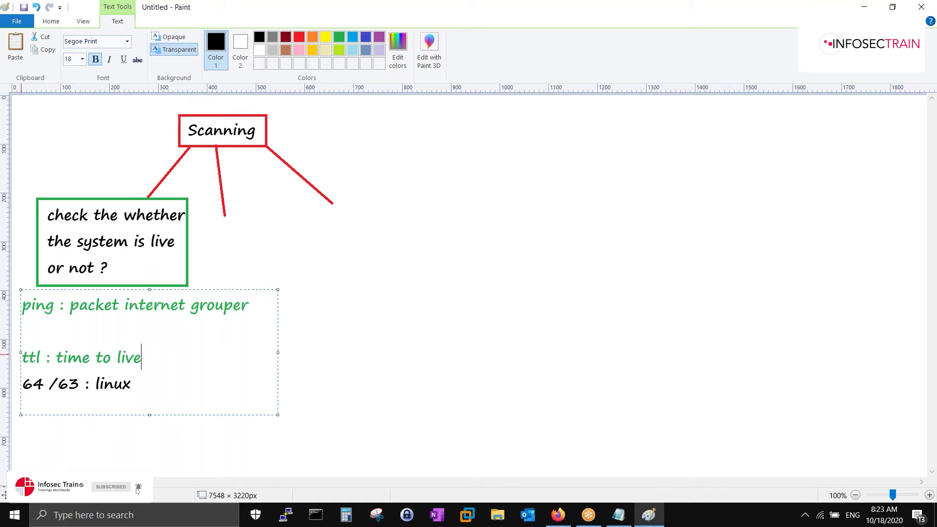
pyautogui.press('Return')
pyautogui.write('1')
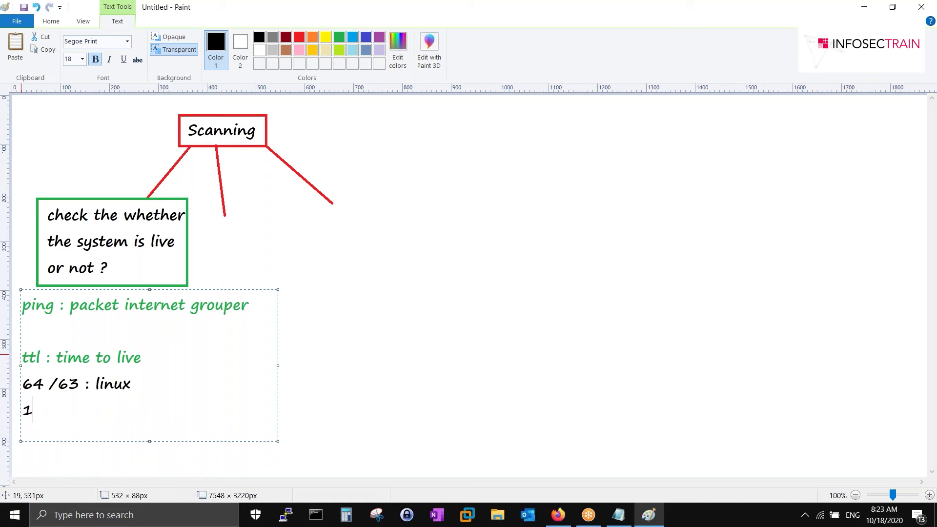
pyautogui.write('27 , 128 : windo')
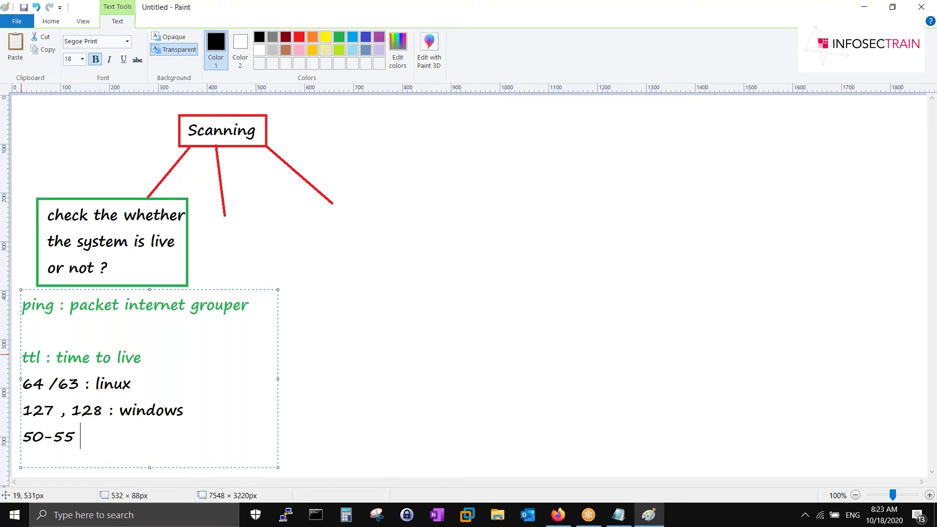
pyautogui.write('ws 50-55 : firewall')
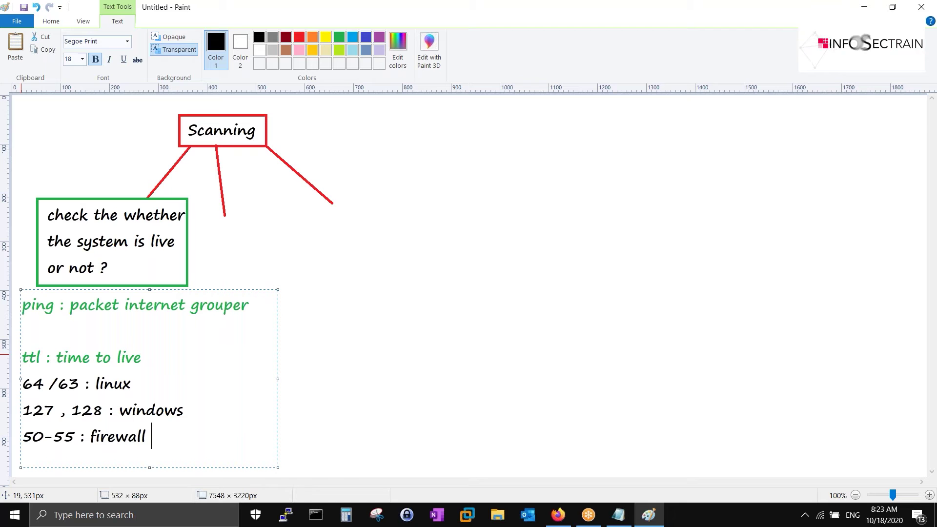
# - Change '127 , 128' to '127 / 128' and commit the TTL notes
pyautogui.press('Up')
pyautogui.press('Down')
pyautogui.press('Left')
pyautogui.press('Left')
pyautogui.press('Left')
pyautogui.press('Left')
pyautogui.press('Left')
pyautogui.press('Left')
pyautogui.press('BackSpace')
pyautogui.press('BackSpace')
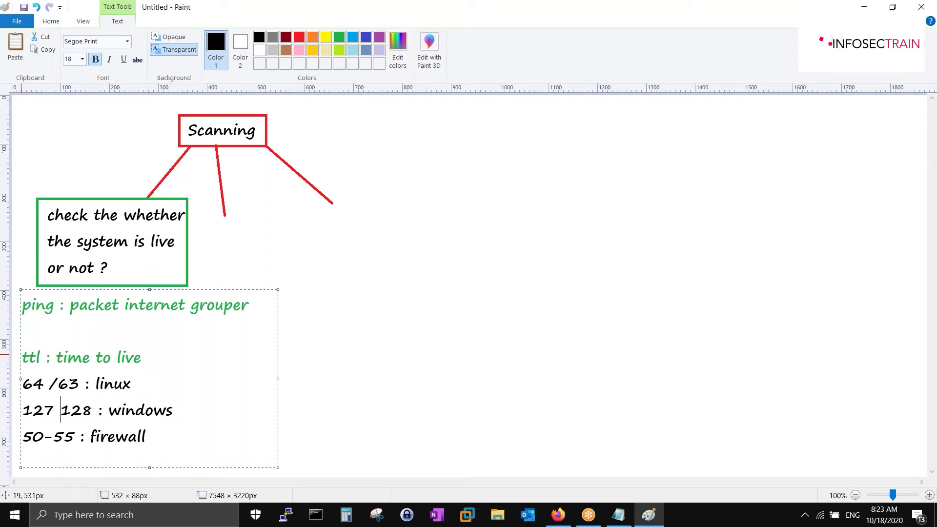
pyautogui.write('/')
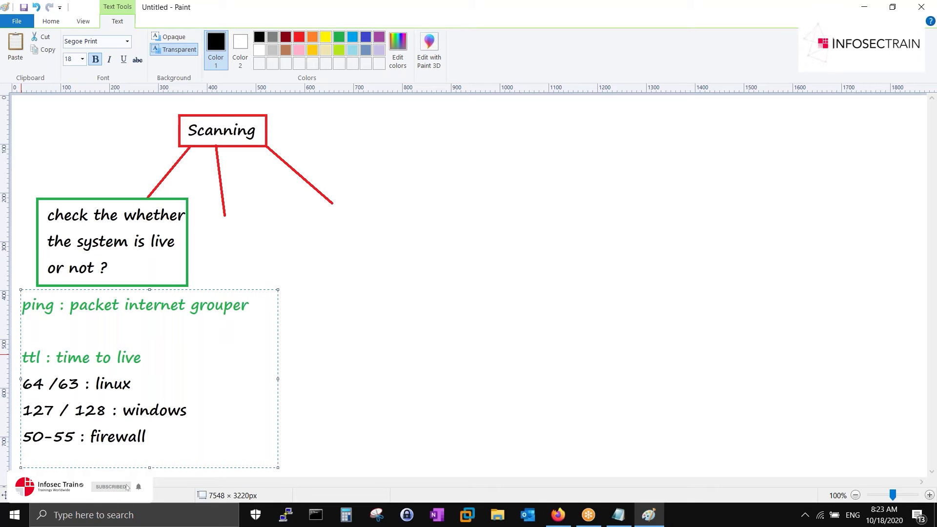
pyautogui.click(388, 199)
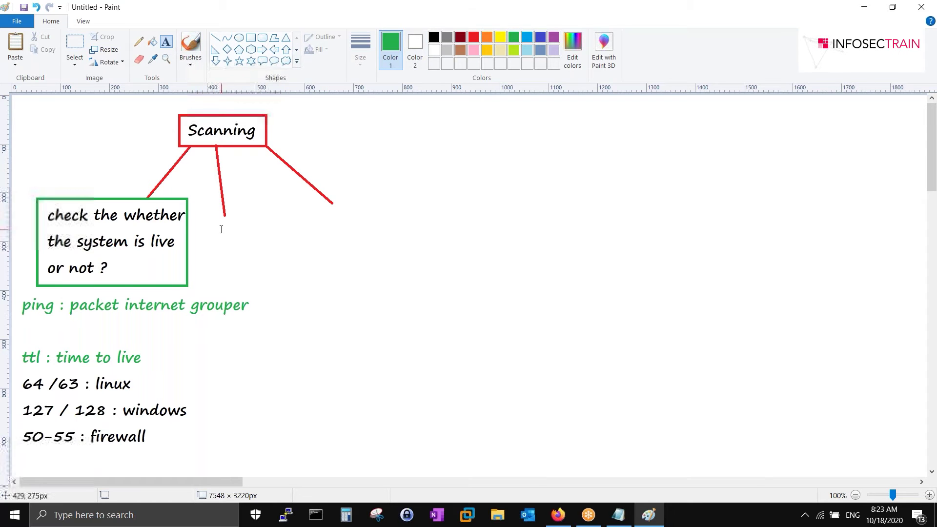
# - Label the middle branch 'open ports/ services' and box it in green
pyautogui.click(220, 211)
pyautogui.write('open ports/ services')
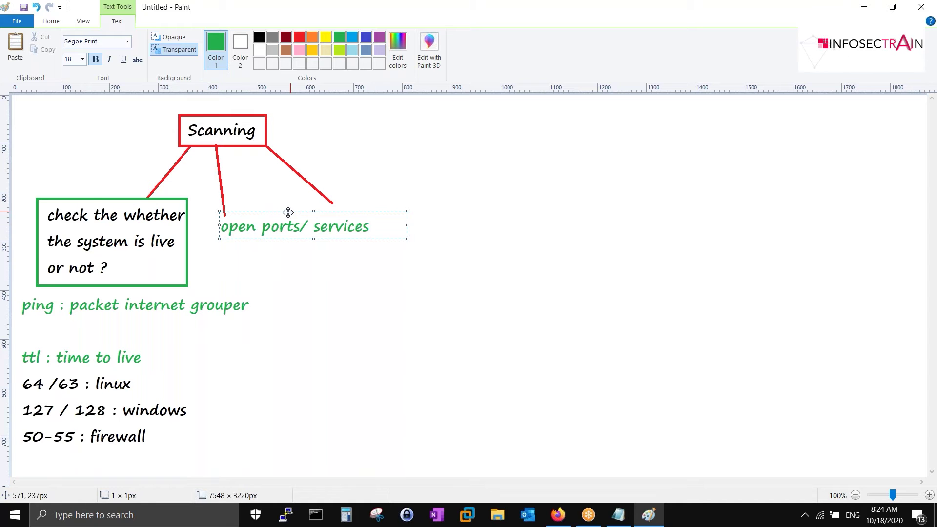
pyautogui.moveTo(290, 211); pyautogui.dragTo(272, 216)
pyautogui.click(245, 202)
pyautogui.moveTo(199, 217); pyautogui.dragTo(357, 250)
pyautogui.click(491, 210)
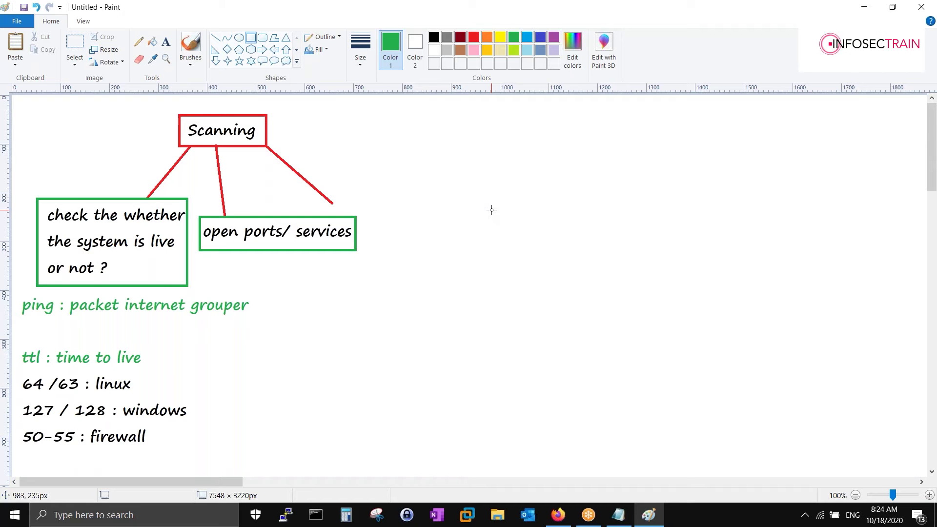
# - Label the right branch 'Vulnerability Analyis' and draw a green box around it
pyautogui.click(166, 43)
pyautogui.click(333, 180)
pyautogui.write('Vulnerability Analyis')
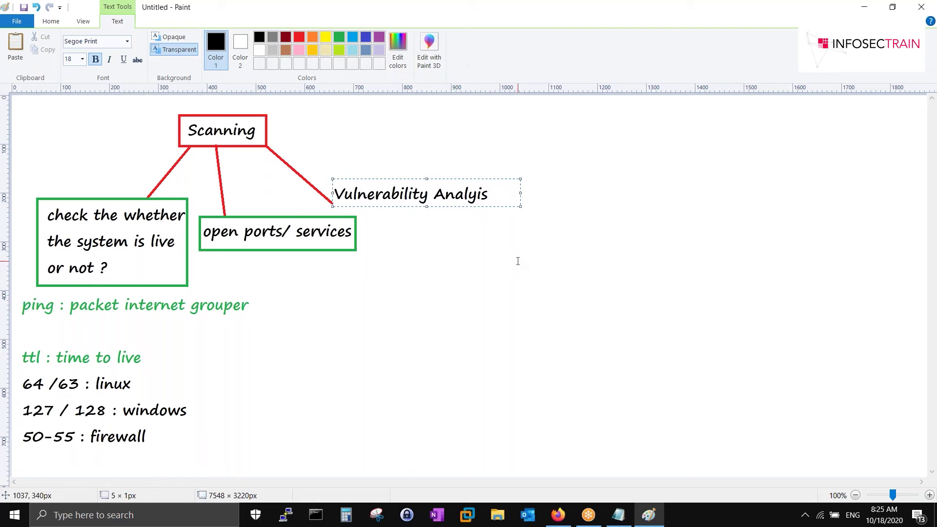
pyautogui.click(517, 259)
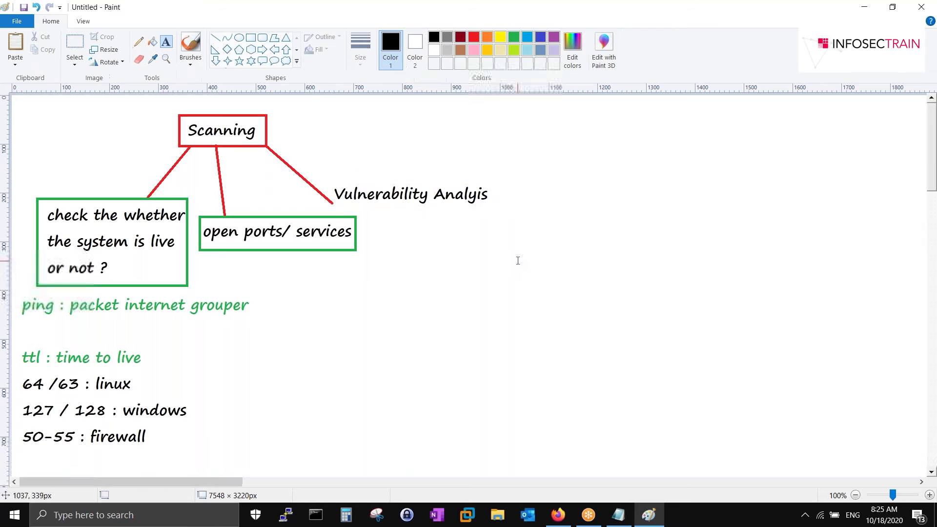
pyautogui.click(251, 39)
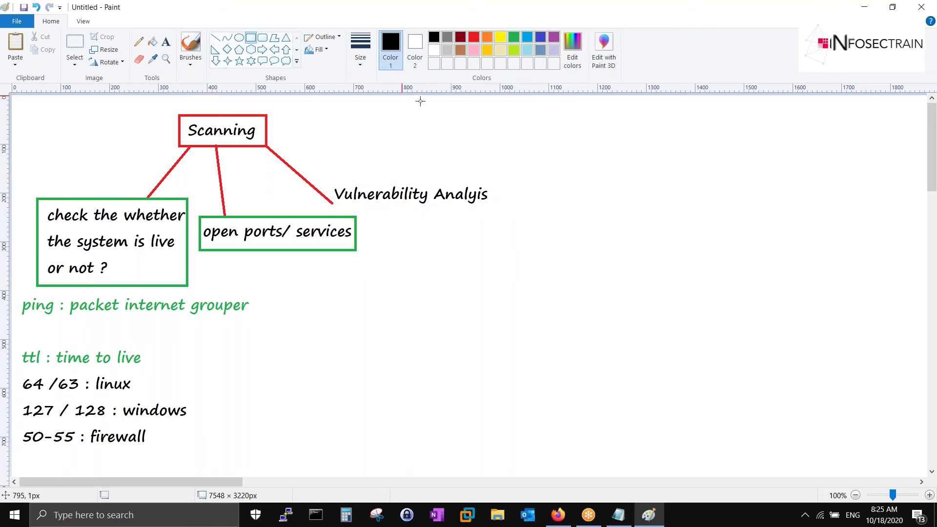
pyautogui.click(514, 37)
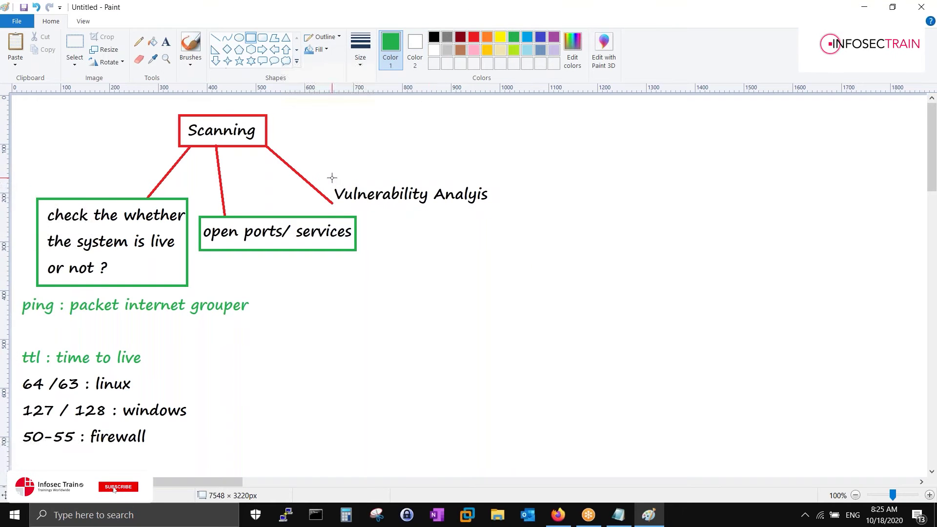
pyautogui.moveTo(332, 177); pyautogui.dragTo(496, 208)
pyautogui.click(478, 236)
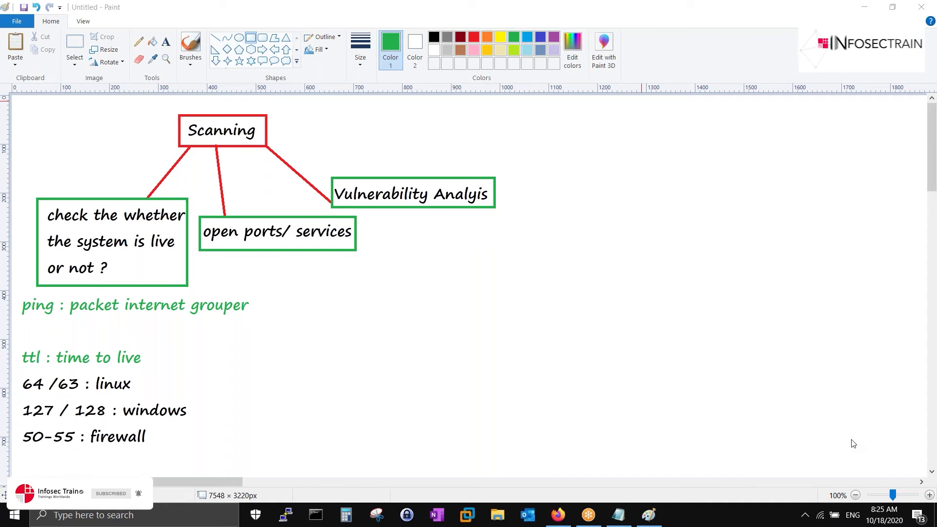
pyautogui.rightClick(820, 515)
pyautogui.click(787, 507)
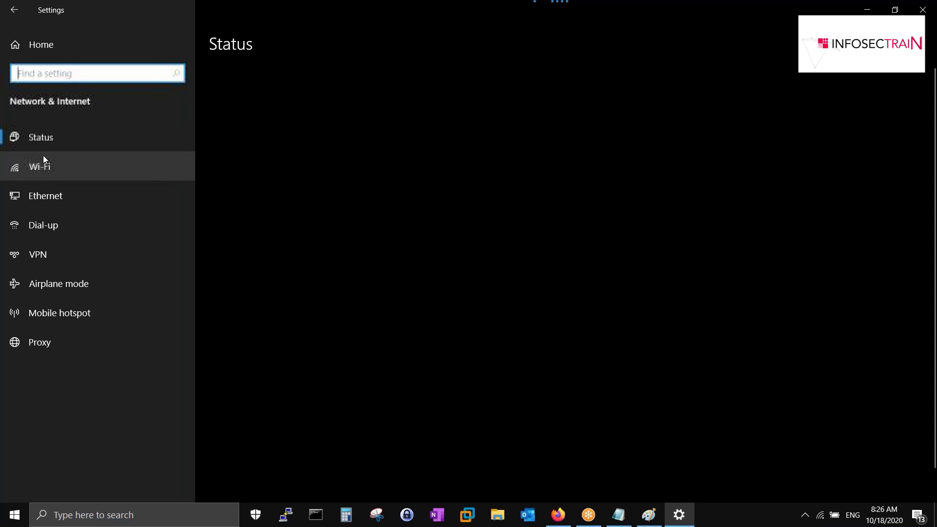
pyautogui.click(50, 161)
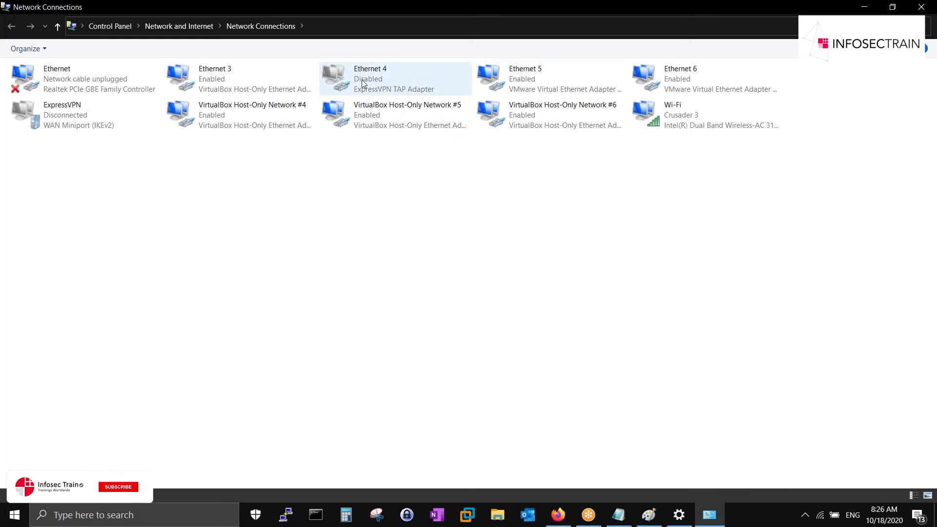
pyautogui.rightClick(711, 125)
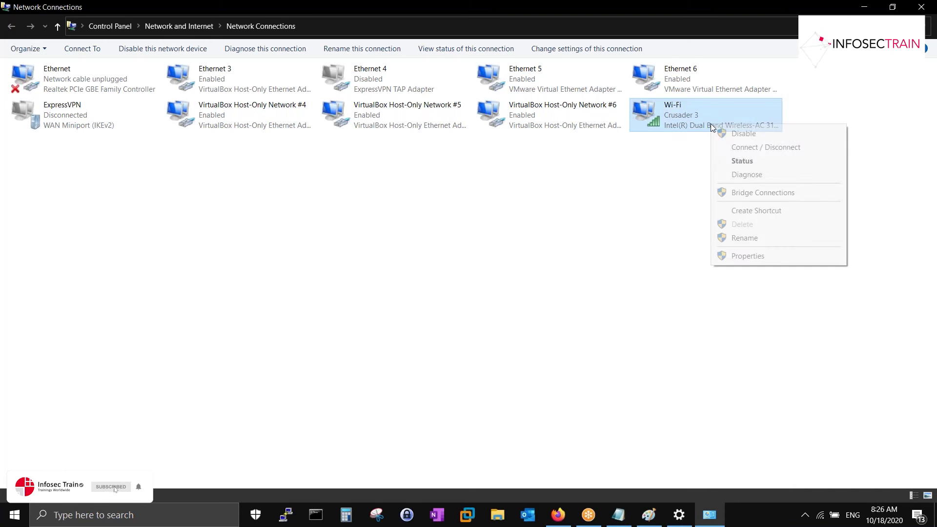
pyautogui.click(742, 161)
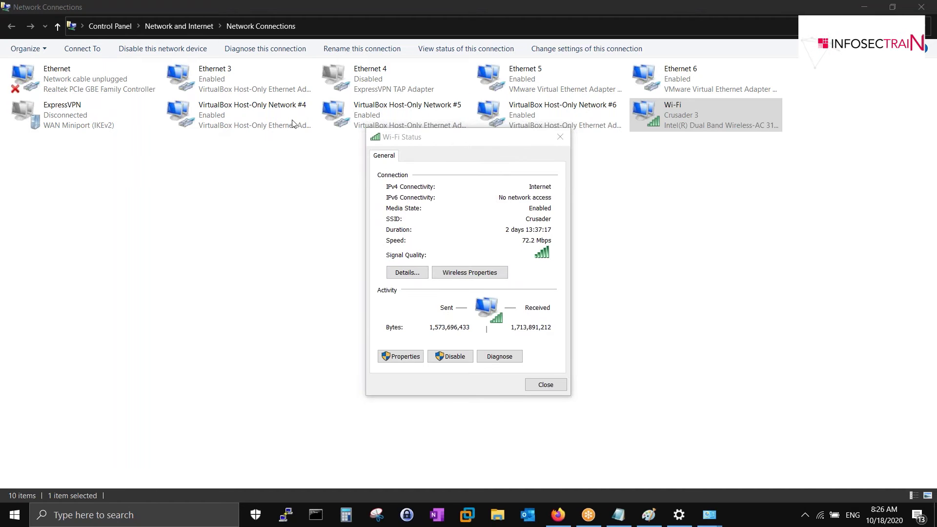
pyautogui.moveTo(512, 139); pyautogui.dragTo(426, 131)
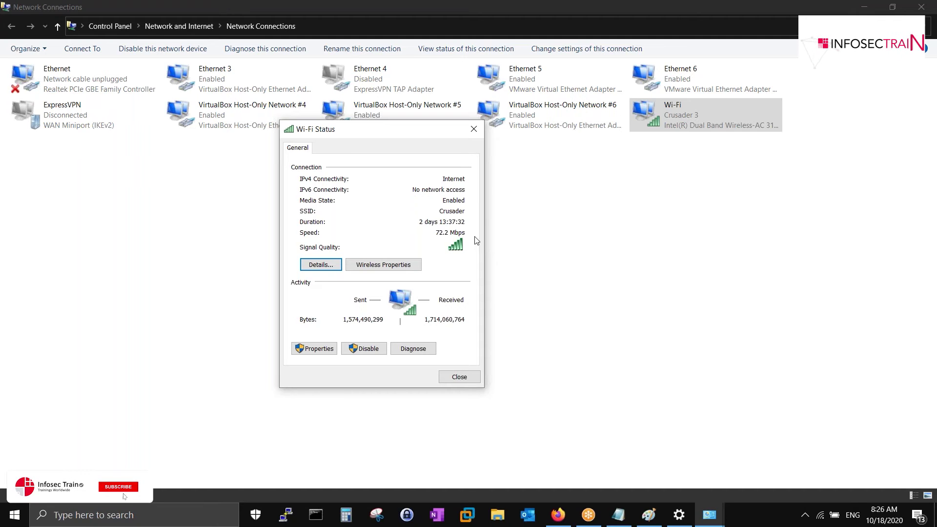
pyautogui.click(474, 129)
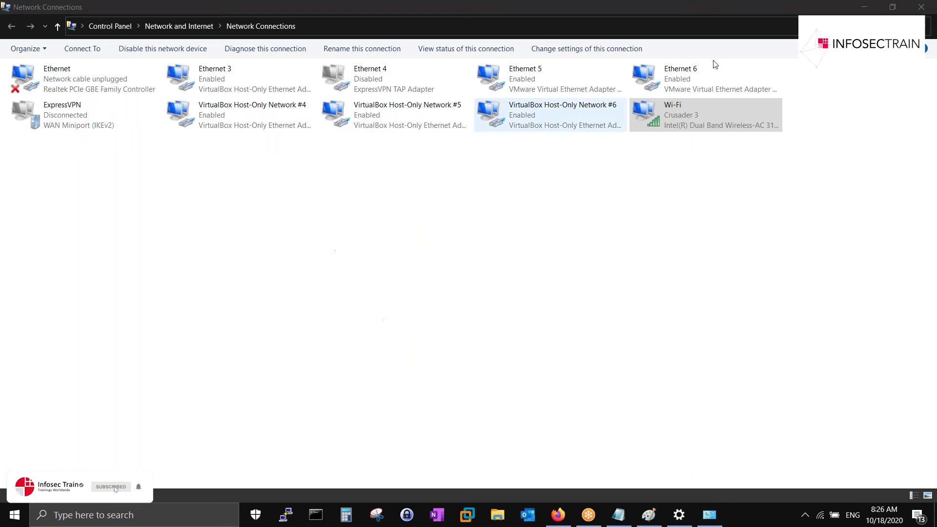
pyautogui.click(866, 8)
pyautogui.click(923, 10)
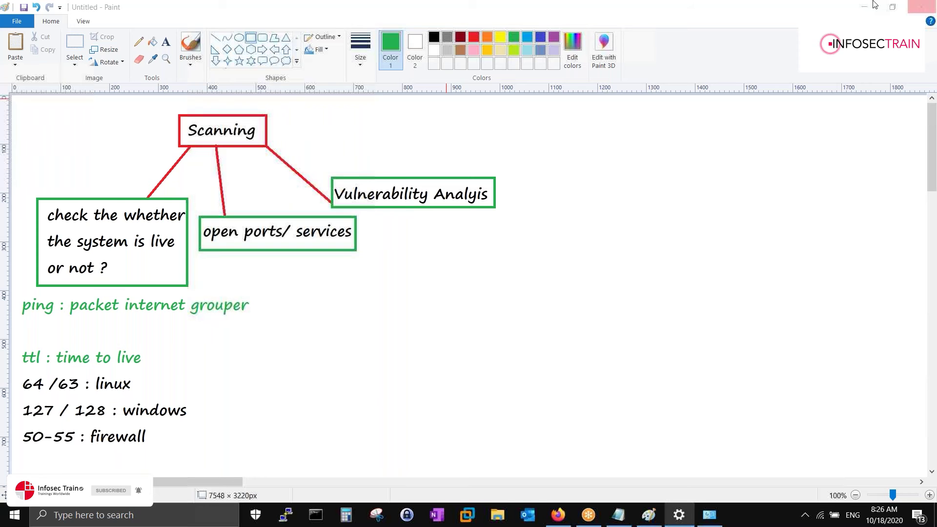
# - Launch Advanced IP Scanner and scan the range 192.168.0.0-254
pyautogui.click(120, 514)
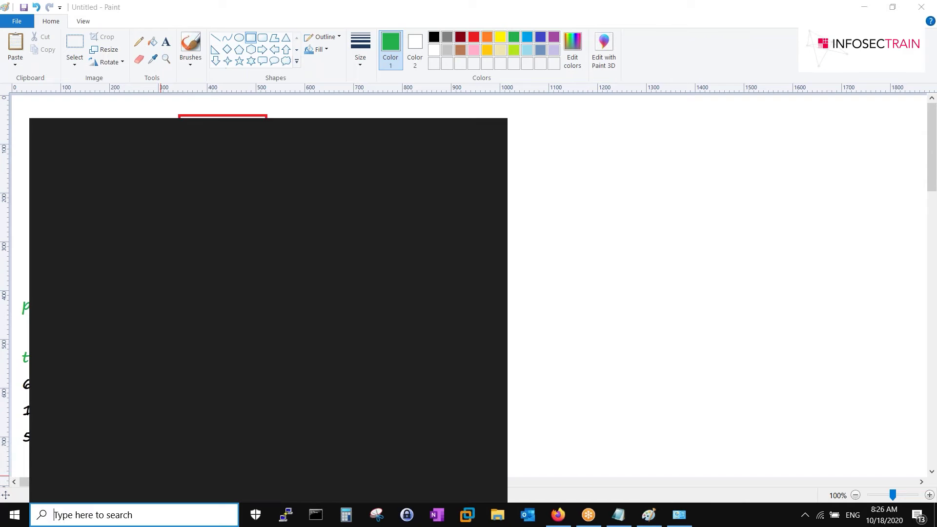
pyautogui.write('adv')
pyautogui.press('Return')
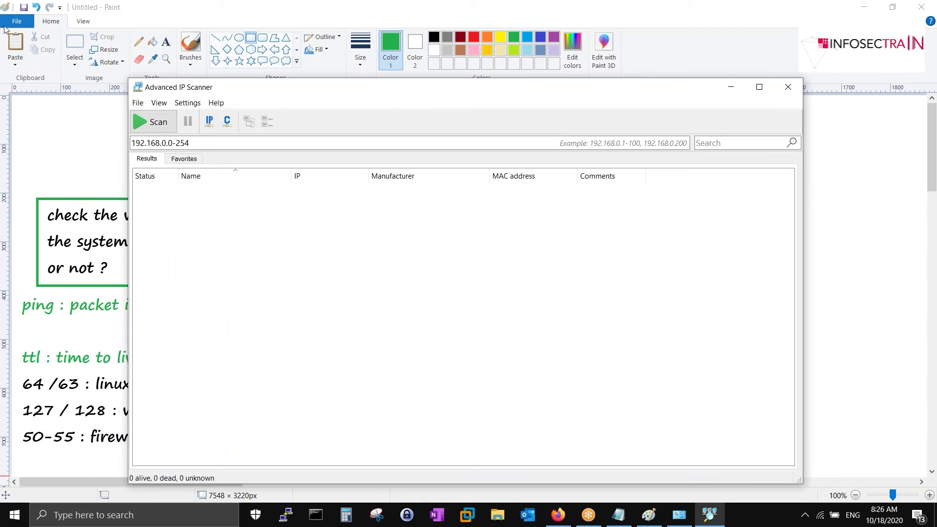
pyautogui.moveTo(204, 144); pyautogui.dragTo(107, 149)
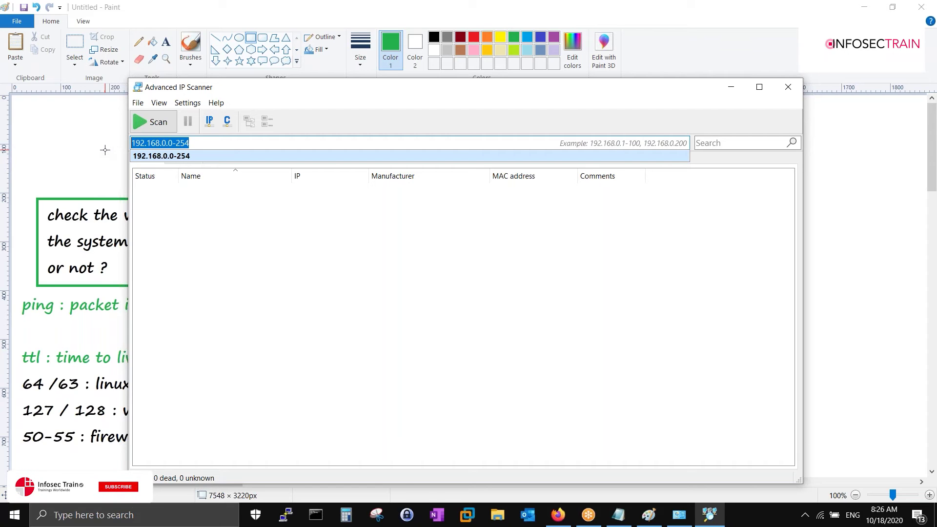
pyautogui.click(152, 122)
pyautogui.moveTo(242, 97); pyautogui.dragTo(171, 49)
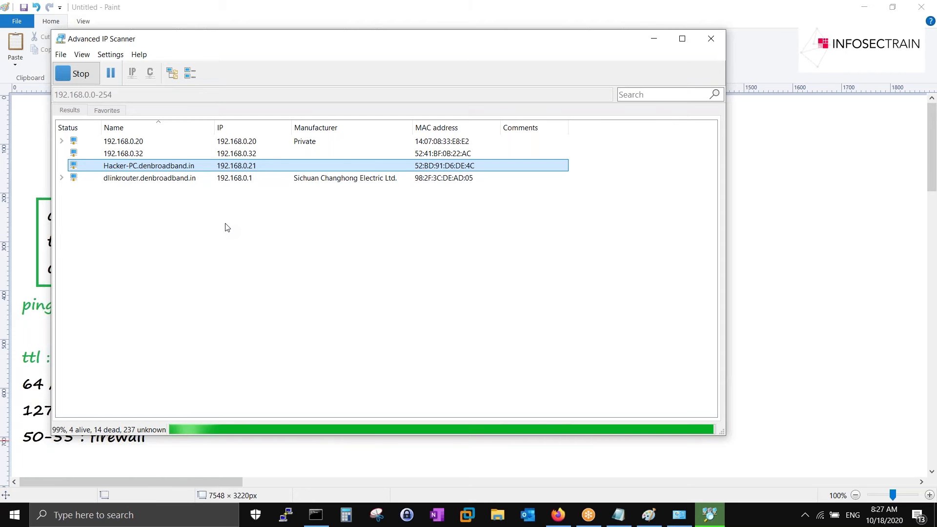
# - Expand dlinkrouter and 192.168.0.20 to show services, then select each found host
pyautogui.click(62, 179)
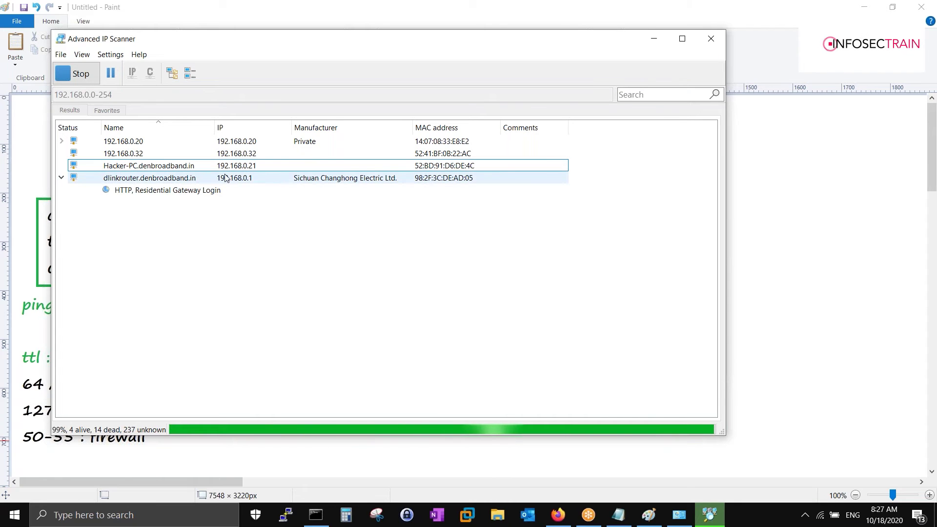
pyautogui.click(264, 180)
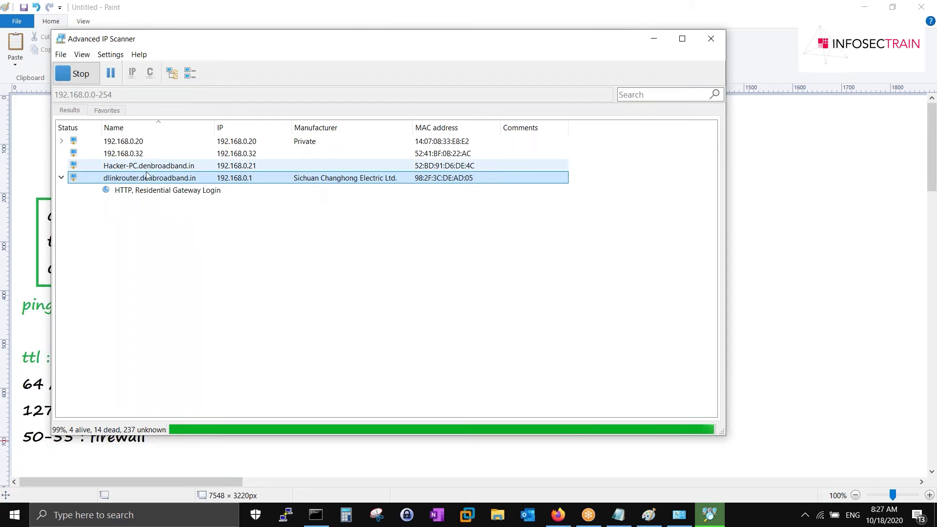
pyautogui.click(62, 141)
pyautogui.click(182, 154)
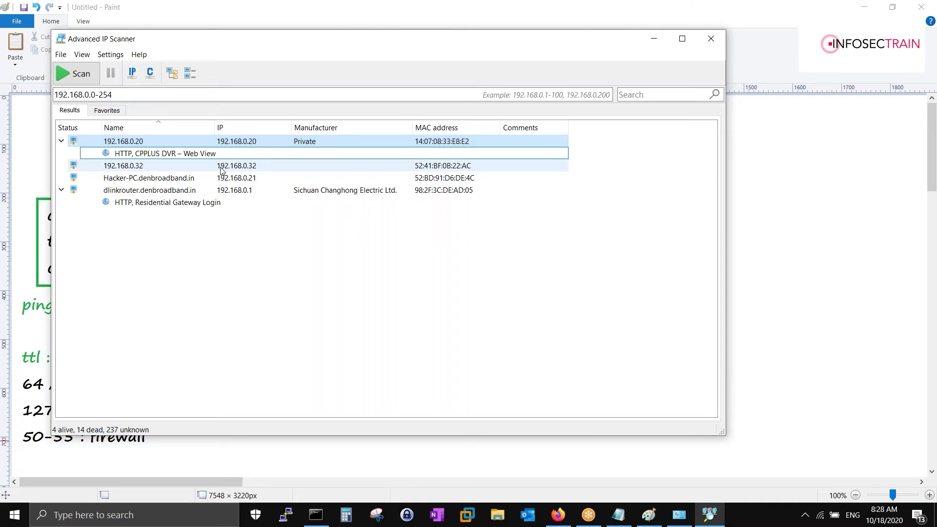
pyautogui.click(337, 168)
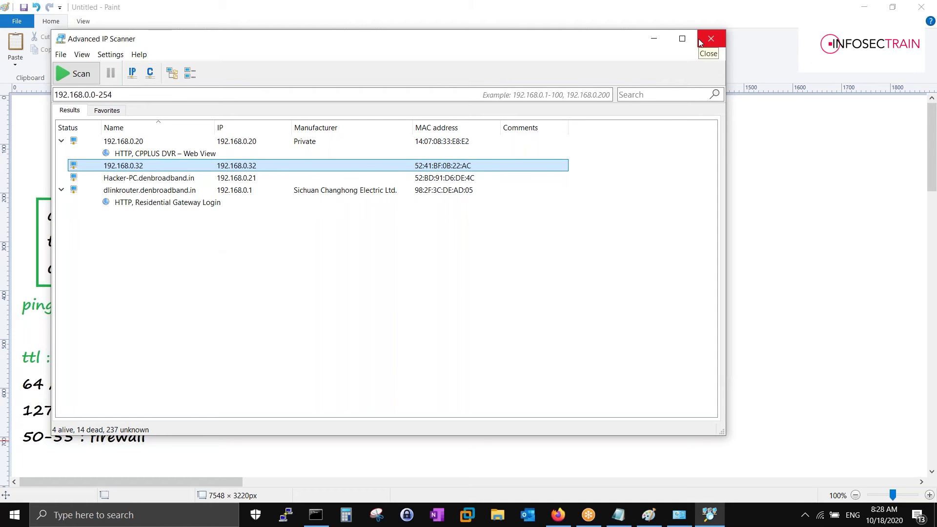
pyautogui.click(191, 182)
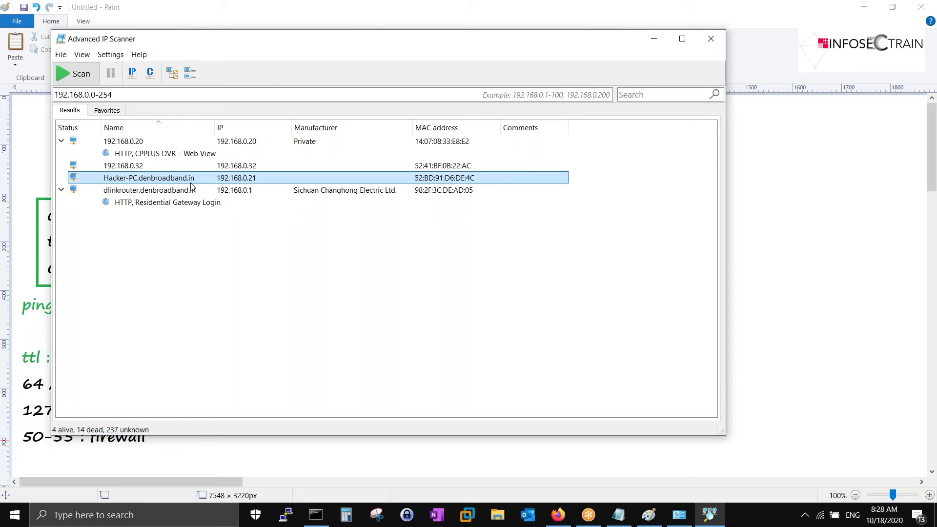
pyautogui.click(178, 195)
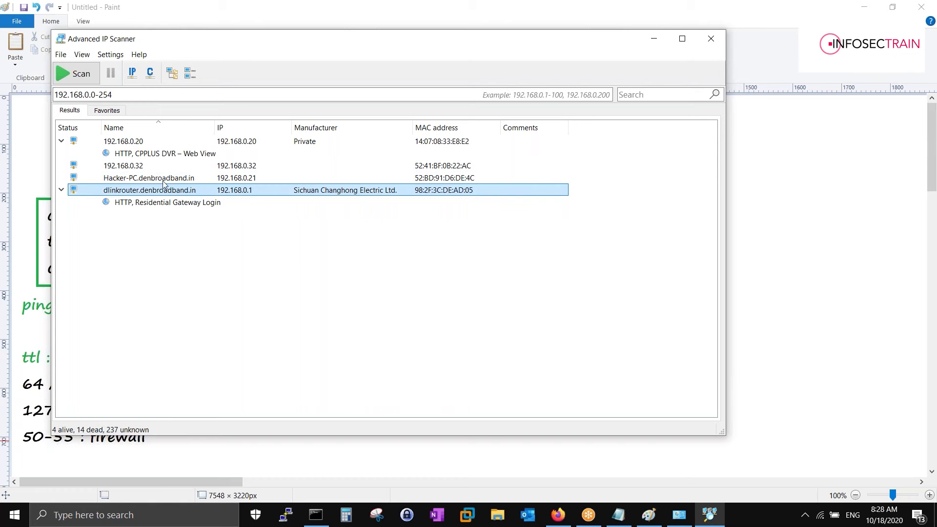
# - Browse the Tools, Rescan and Radmin actions for host 192.168.0.32, then dismiss the menu
pyautogui.rightClick(148, 166)
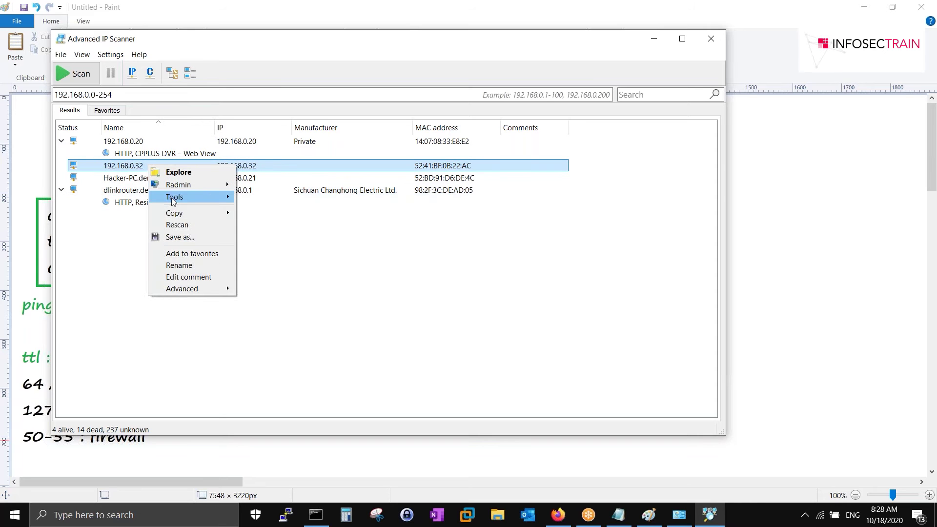
pyautogui.moveTo(200, 180)
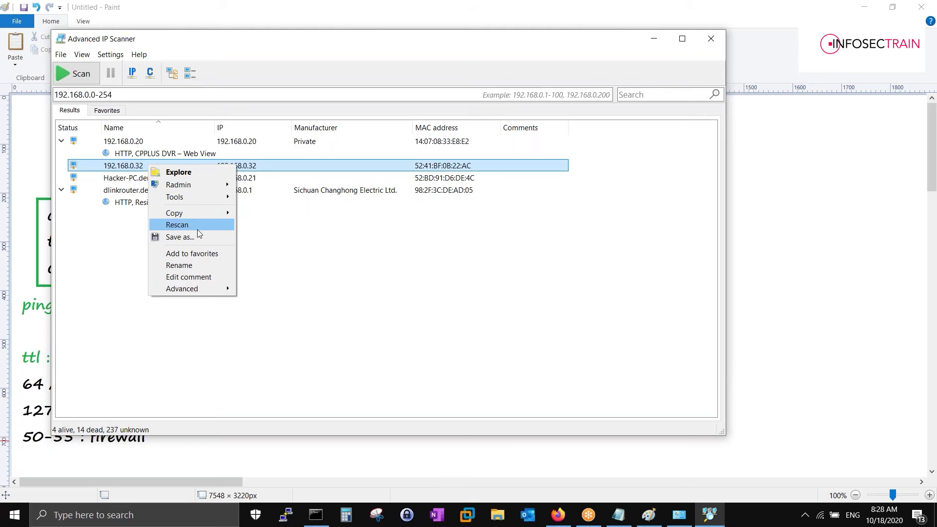
pyautogui.moveTo(207, 289)
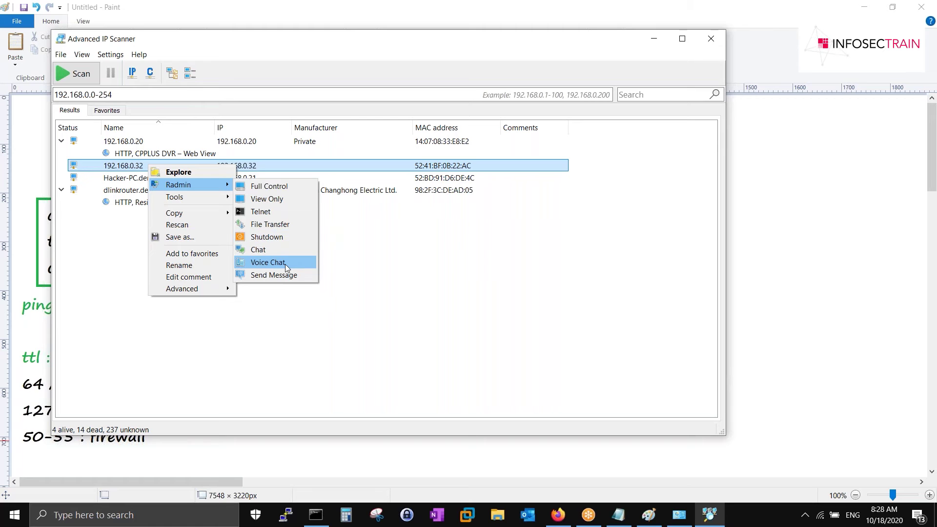
pyautogui.click(358, 242)
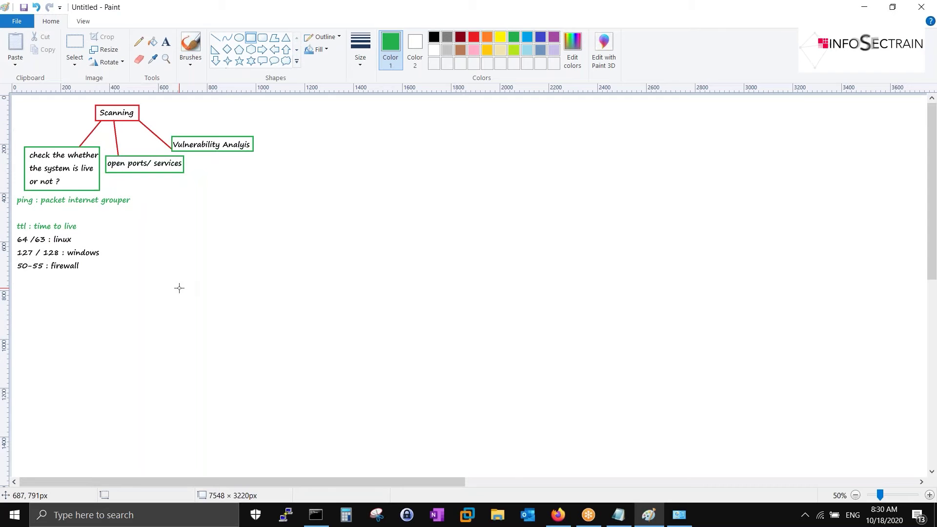
# - Bring back the Command Prompt and clear it with cls
pyautogui.click(324, 514)
pyautogui.moveTo(322, 90)
pyautogui.mouseDown()
pyautogui.moveTo(316, 41)
pyautogui.moveTo(472, 48)
pyautogui.mouseUp()
pyautogui.click(387, 203)
pyautogui.write('cls')
pyautogui.press('Return')
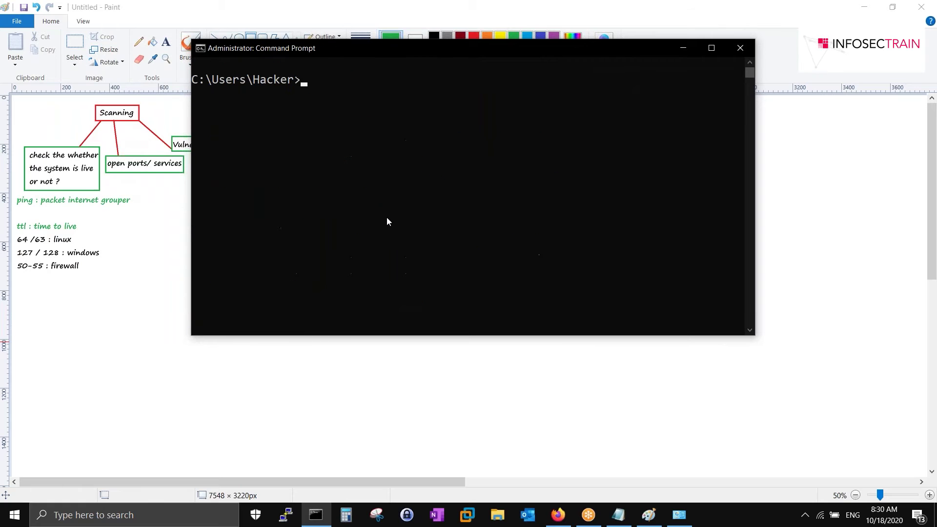
# - In VMware Workstation, expand the OSCP group and start Metasploitable2-Linux
pyautogui.click(467, 515)
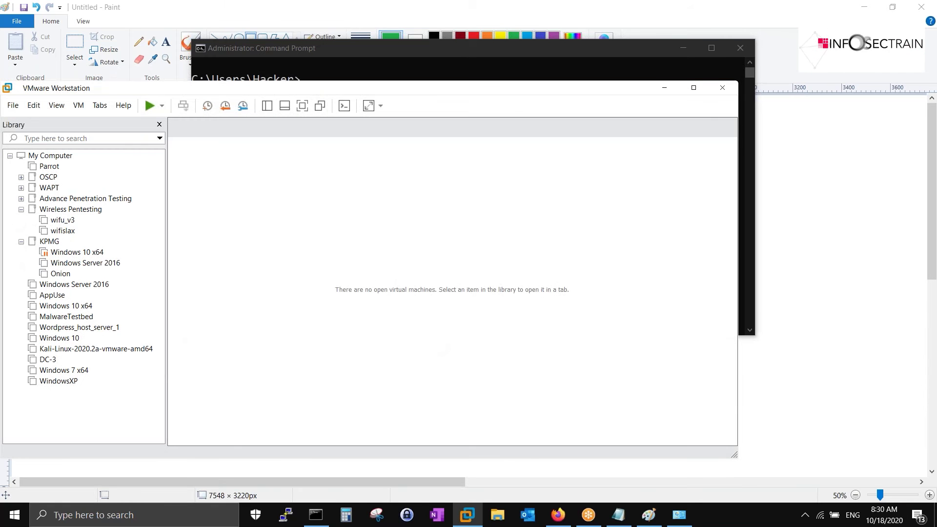
pyautogui.click(58, 381)
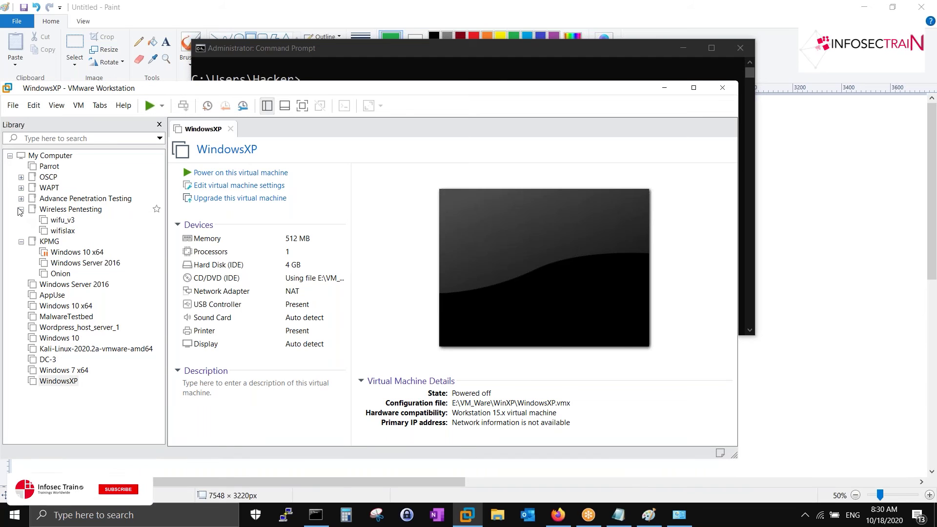
pyautogui.click(20, 211)
pyautogui.click(21, 176)
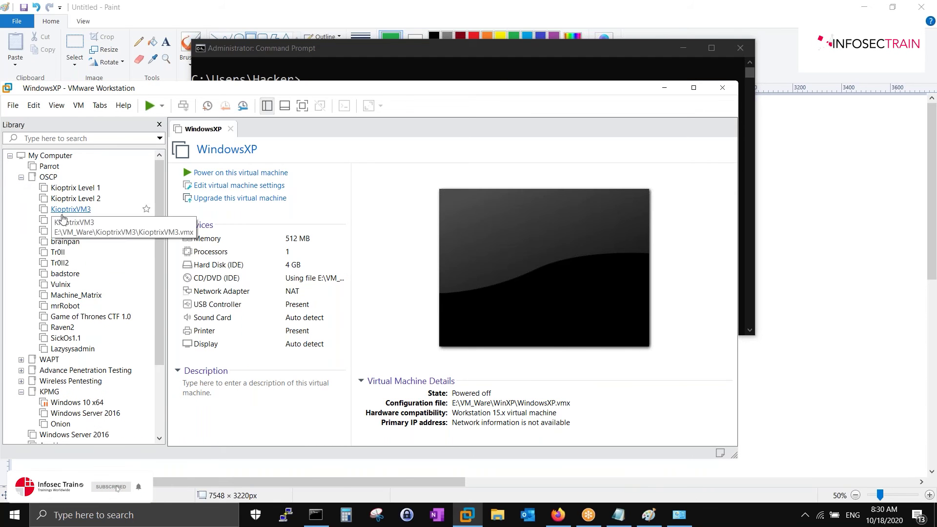
pyautogui.click(88, 231)
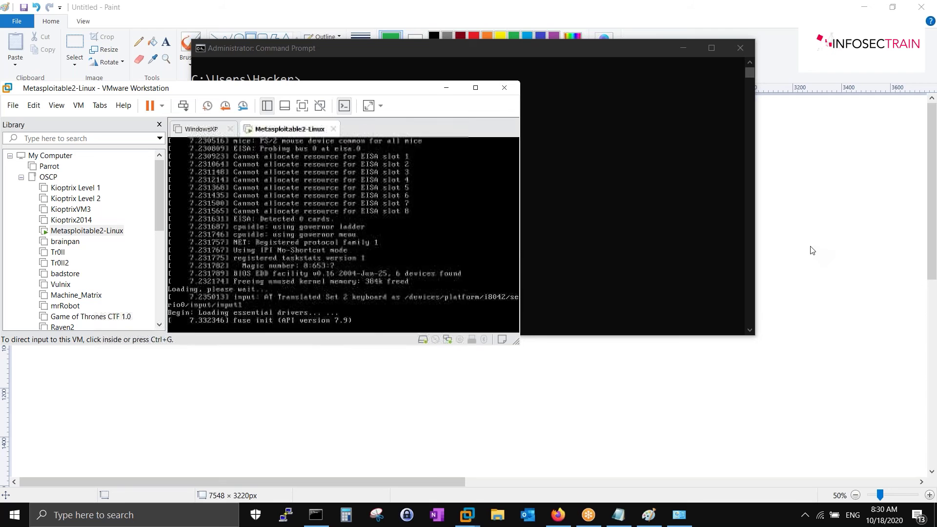
# - Maximize VMware and hide the Library to widen the VM console
pyautogui.click(475, 88)
pyautogui.click(267, 26)
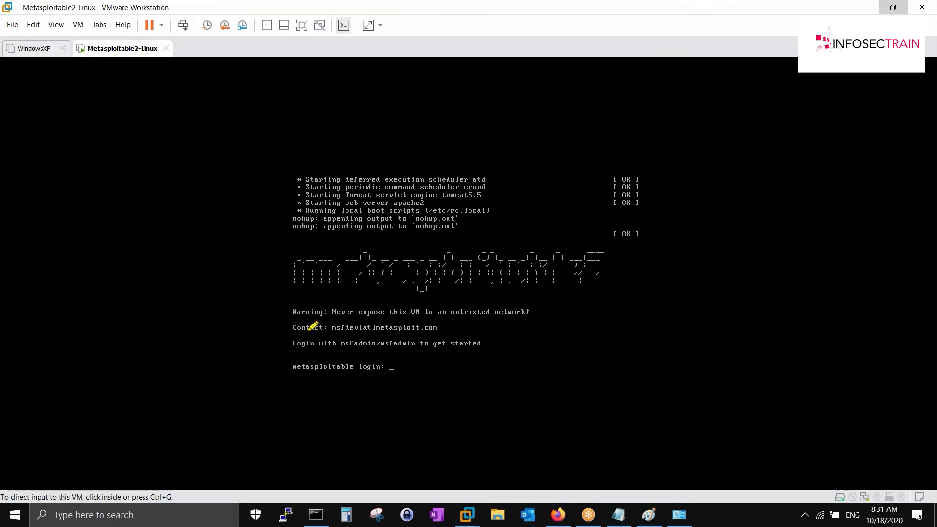
pyautogui.moveTo(393, 314)
pyautogui.mouseDown()
pyautogui.moveTo(519, 326)
pyautogui.moveTo(471, 364)
pyautogui.moveTo(274, 350)
pyautogui.moveTo(288, 332)
pyautogui.mouseUp()
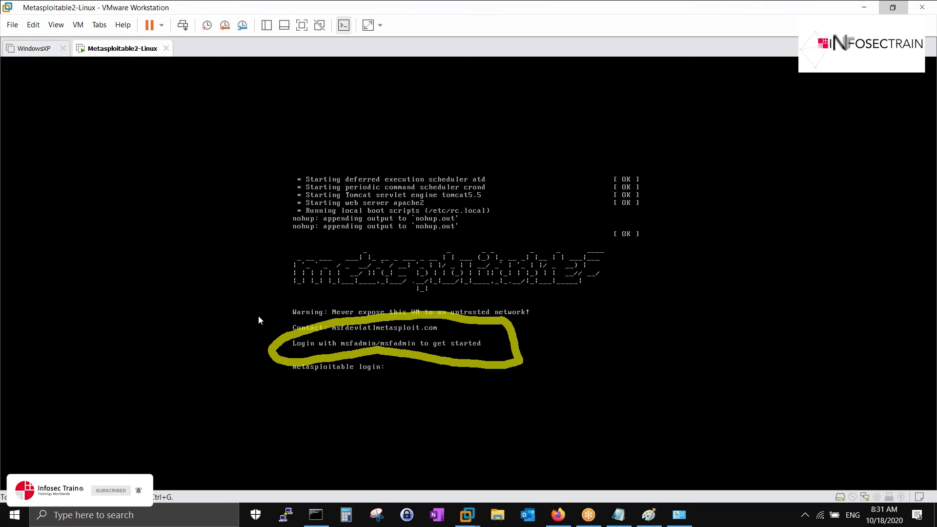
# - Log into Metasploitable with the default credentials and run ifconfig
pyautogui.click(194, 262)
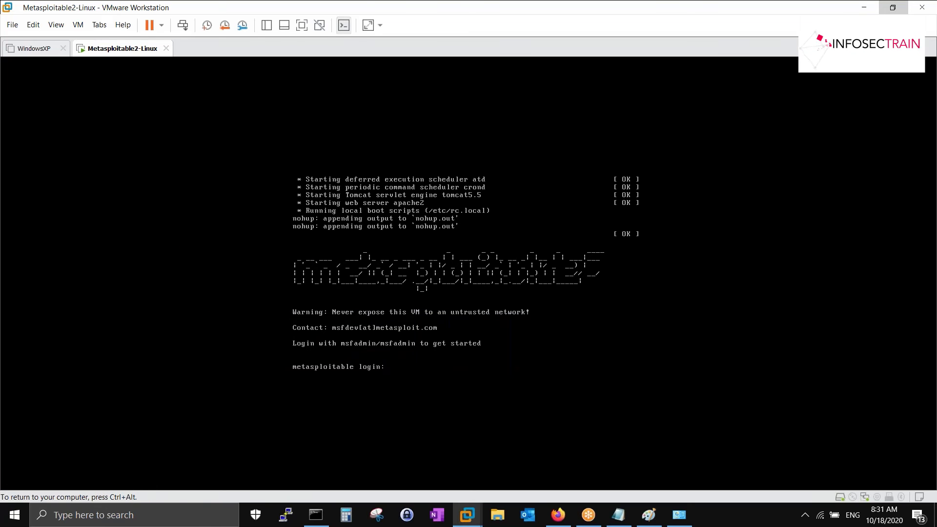
pyautogui.write('msfadmin')
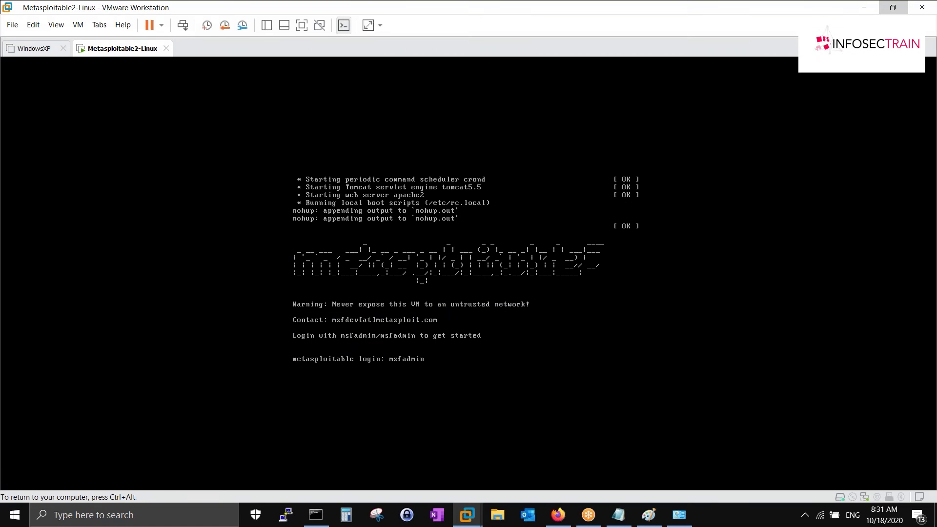
pyautogui.write('msfadmin')
pyautogui.press('Return')
pyautogui.write('ifconfig')
pyautogui.press('Return')
pyautogui.hotkey('ctrl', 'alt')
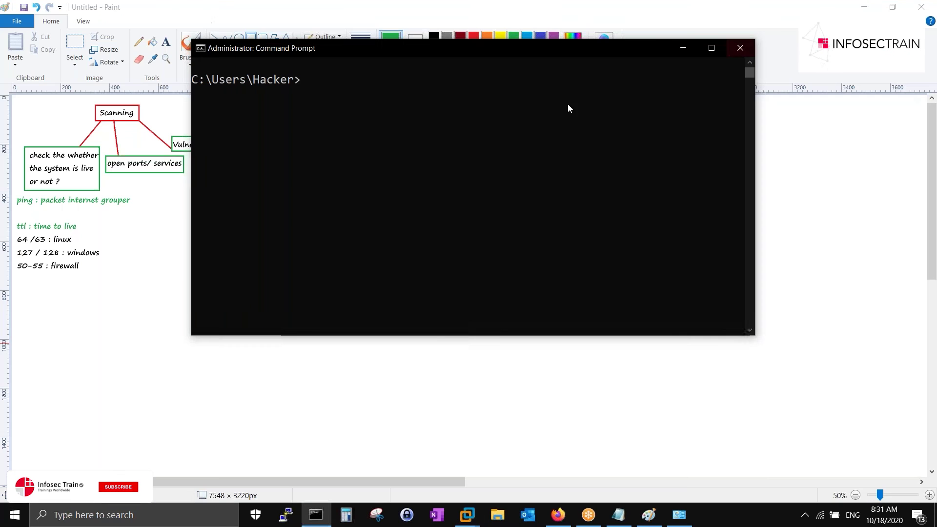
# - Ping 192.168.0.23 and annotate the TTL=64 replies as LINUX
pyautogui.click(399, 94)
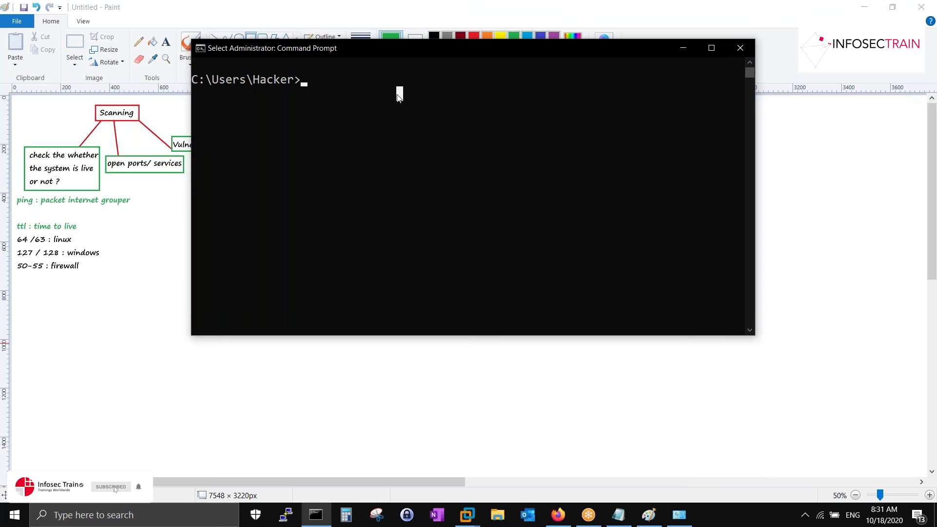
pyautogui.write('ping 1')
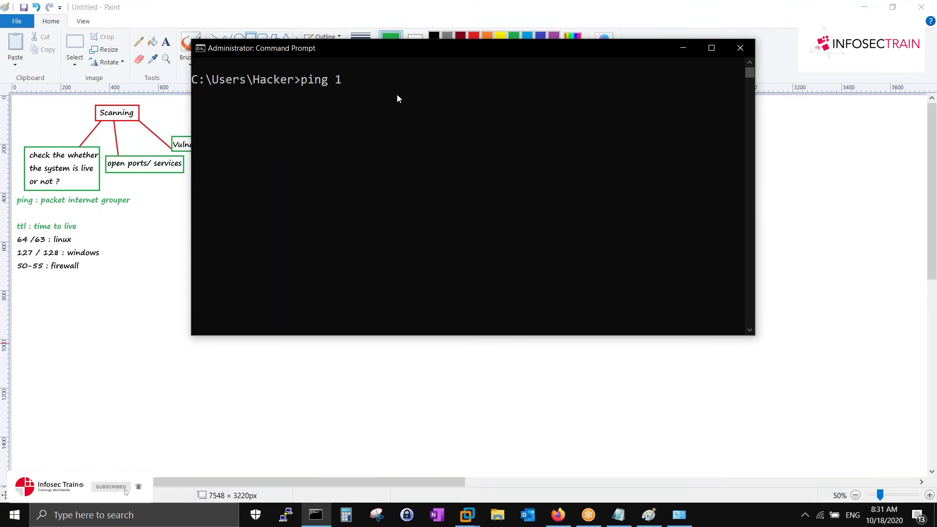
pyautogui.write('92.168.0.23')
pyautogui.press('Return')
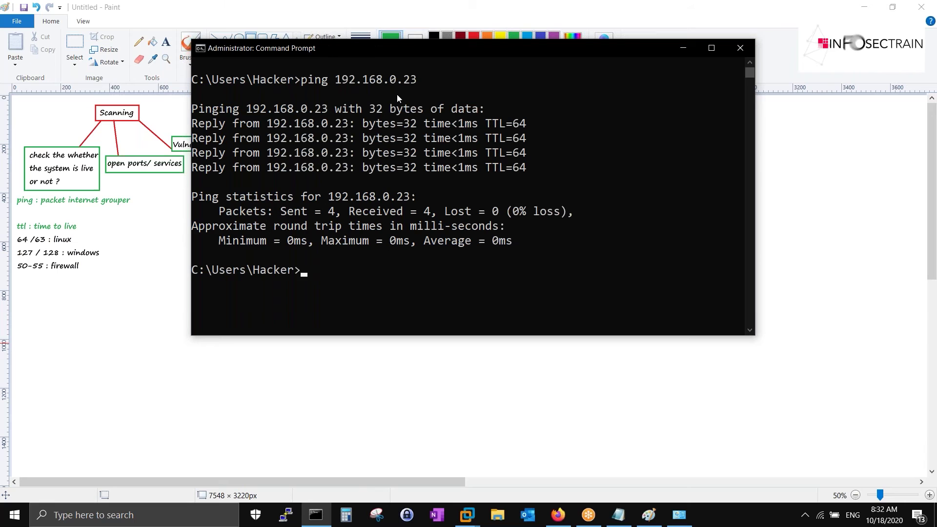
pyautogui.moveTo(518, 103)
pyautogui.mouseDown()
pyautogui.moveTo(483, 120)
pyautogui.moveTo(491, 177)
pyautogui.mouseUp()
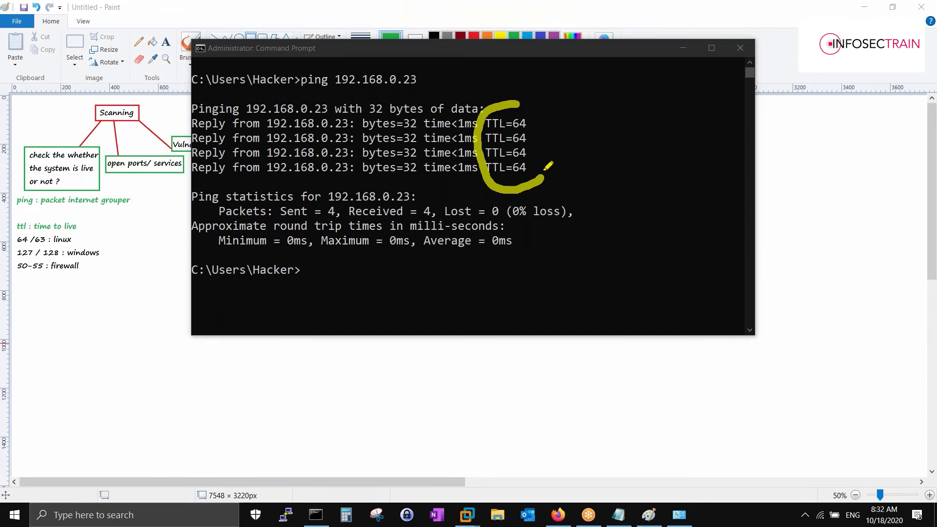
pyautogui.moveTo(532, 105); pyautogui.dragTo(579, 105)
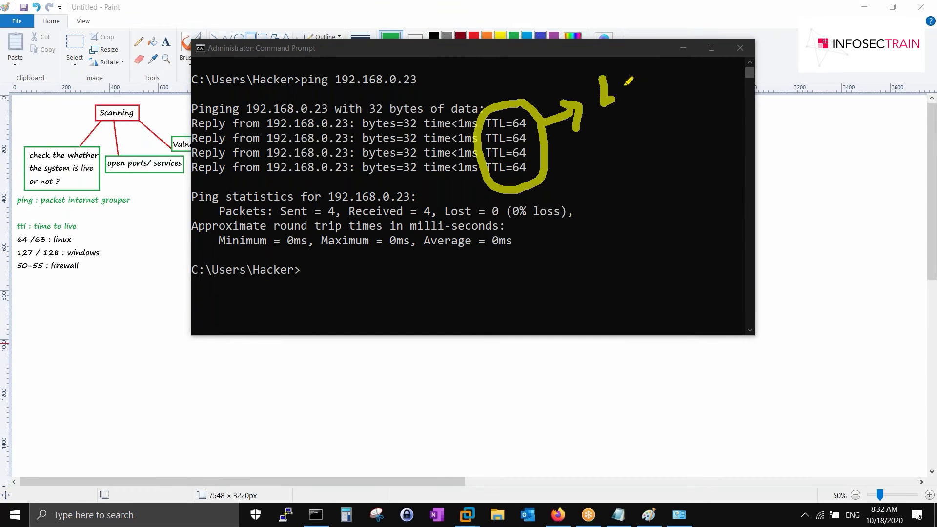
pyautogui.moveTo(645, 94)
pyautogui.mouseDown()
pyautogui.moveTo(702, 54)
pyautogui.moveTo(703, 73)
pyautogui.mouseUp()
pyautogui.moveTo(601, 127); pyautogui.dragTo(741, 69)
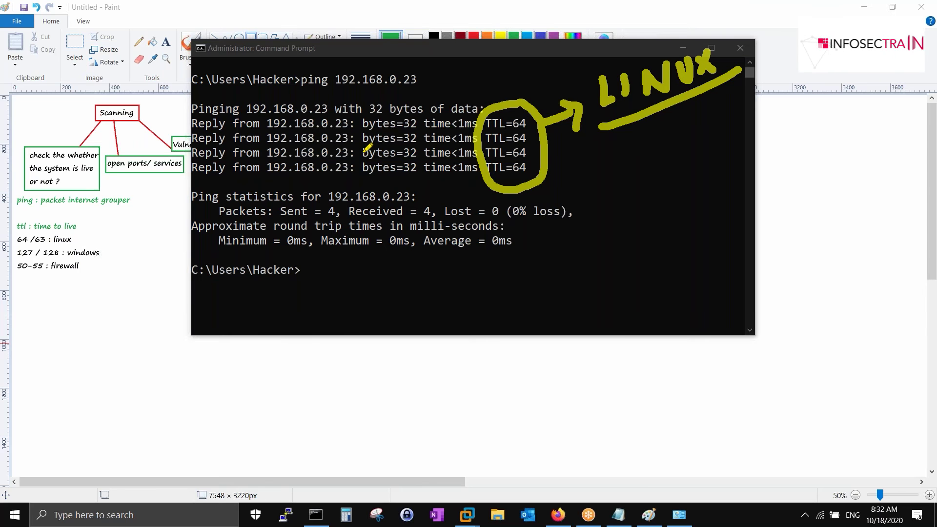
pyautogui.press('Escape')
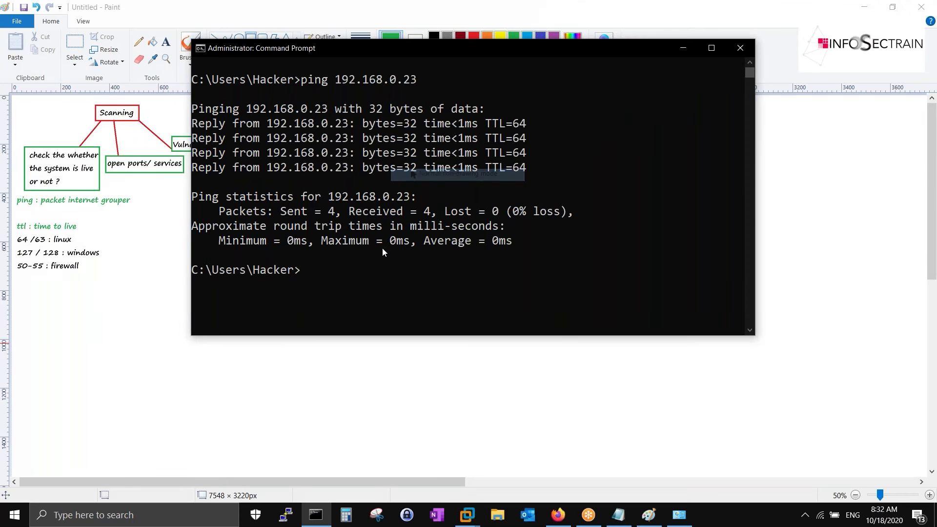
# - Run ipconfig and select the host's IPv4 address 192.168.0.21
pyautogui.click(382, 248)
pyautogui.write('ipconfig')
pyautogui.press('Return')
pyautogui.moveTo(458, 272); pyautogui.dragTo(540, 275)
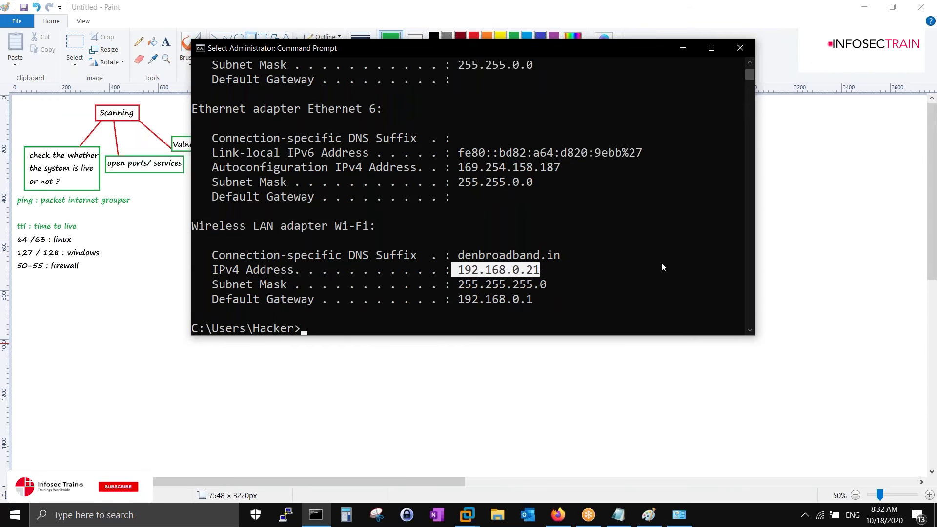
# - From the Metasploitable2 VM, ping 192.168.0.21 and stop it after ten replies with 0% loss
pyautogui.moveTo(468, 515)
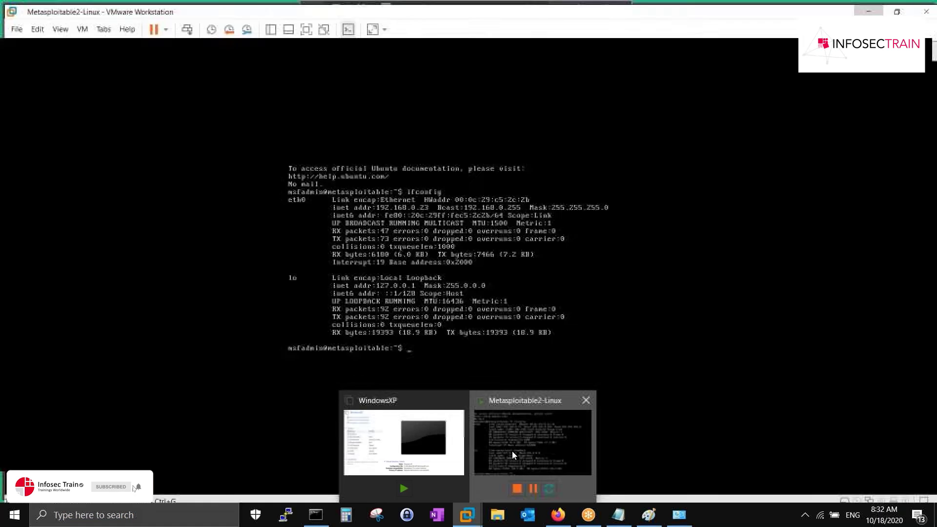
pyautogui.click(511, 451)
pyautogui.write('ping 192.168.0.21')
pyautogui.press('Return')
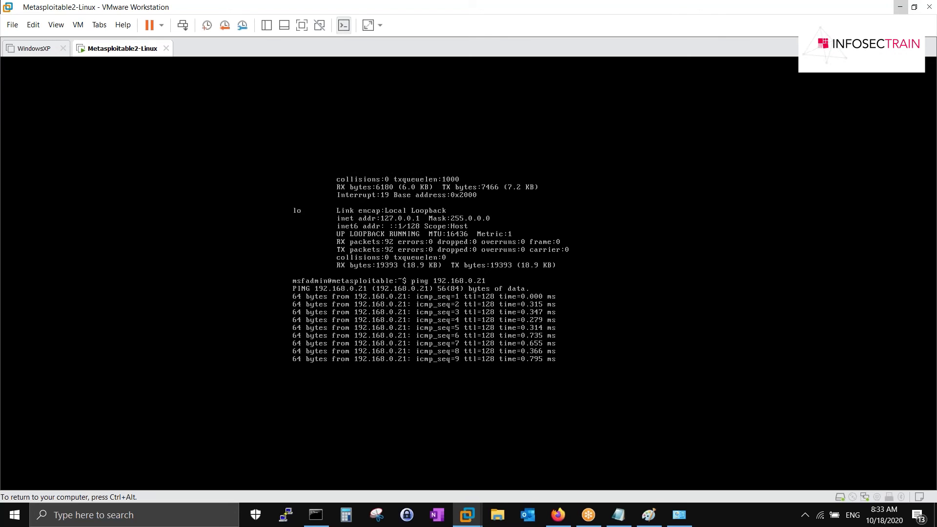
pyautogui.hotkey('ctrl', 'c')
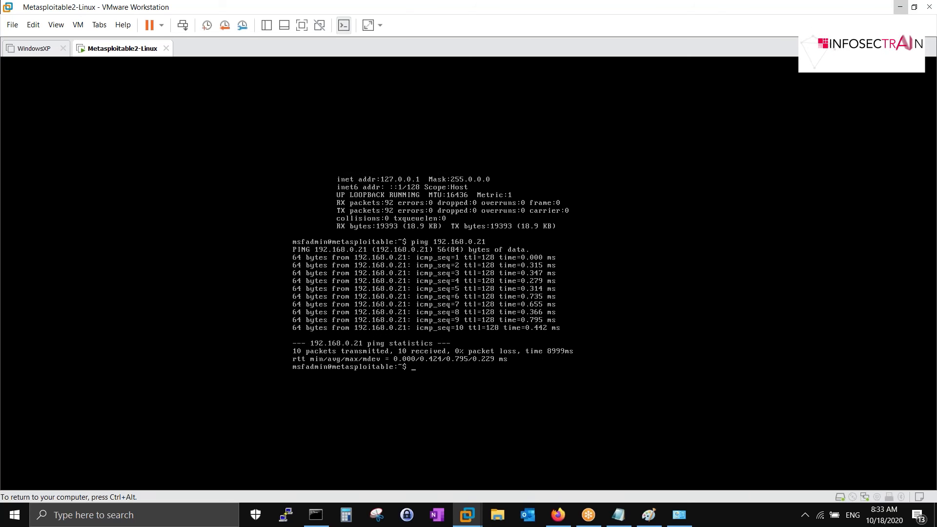
pyautogui.hotkey('ctrl', 'alt')
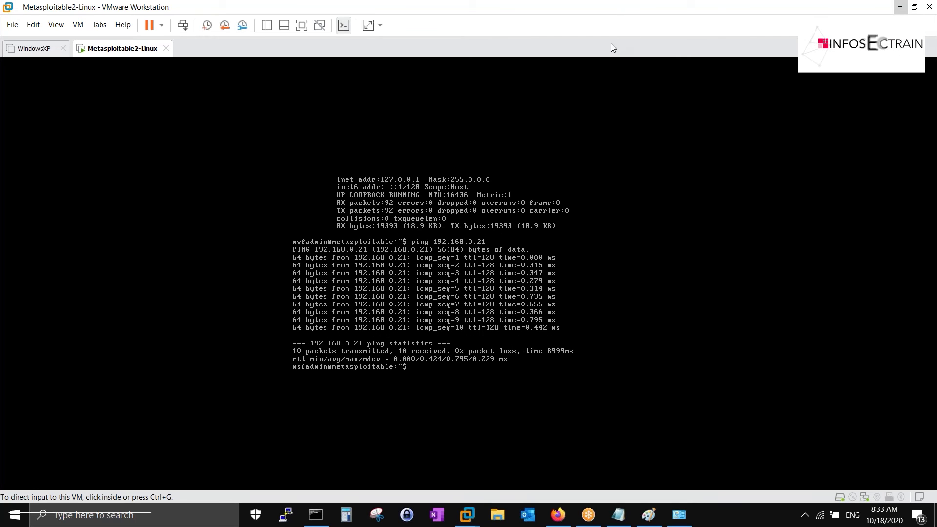
# - Box the ttl=128 values, draw an arrow out, and write an underlined 'Windows' label beside it
pyautogui.moveTo(492, 238)
pyautogui.mouseDown()
pyautogui.moveTo(484, 236)
pyautogui.moveTo(467, 292)
pyautogui.mouseUp()
pyautogui.moveTo(467, 347)
pyautogui.mouseDown()
pyautogui.moveTo(508, 351)
pyautogui.moveTo(522, 240)
pyautogui.moveTo(565, 166)
pyautogui.moveTo(572, 178)
pyautogui.mouseUp()
pyautogui.moveTo(582, 120)
pyautogui.mouseDown()
pyautogui.moveTo(606, 122)
pyautogui.moveTo(605, 104)
pyautogui.mouseUp()
pyautogui.moveTo(619, 117)
pyautogui.mouseDown()
pyautogui.moveTo(626, 123)
pyautogui.moveTo(683, 78)
pyautogui.moveTo(711, 76)
pyautogui.mouseUp()
pyautogui.click(622, 91)
pyautogui.moveTo(596, 165); pyautogui.dragTo(787, 56)
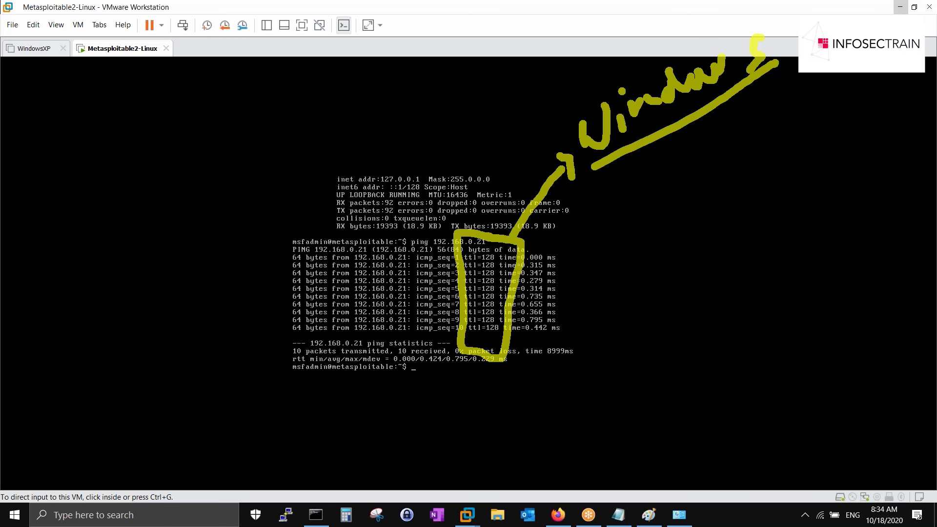
pyautogui.press('Escape')
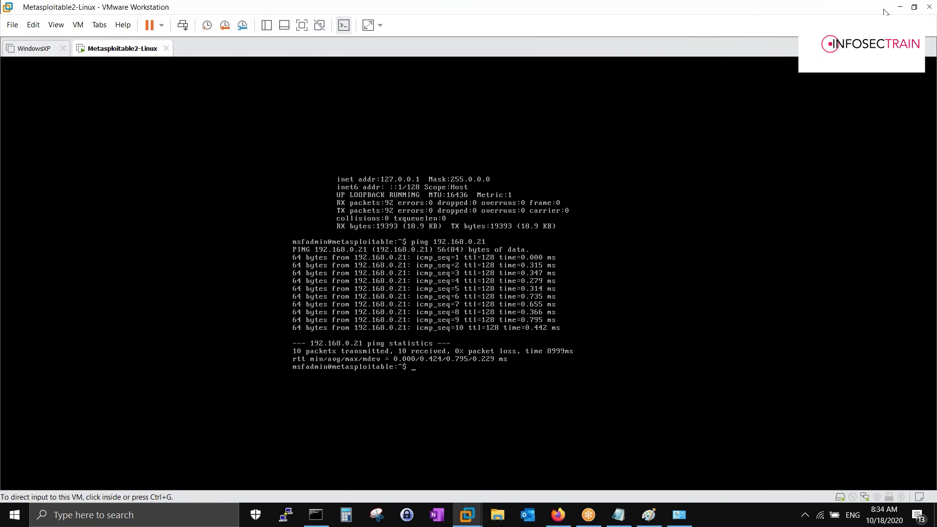
# - Put away the virtual machine and Command Prompt so the whole Paint canvas is visible
pyautogui.click(901, 7)
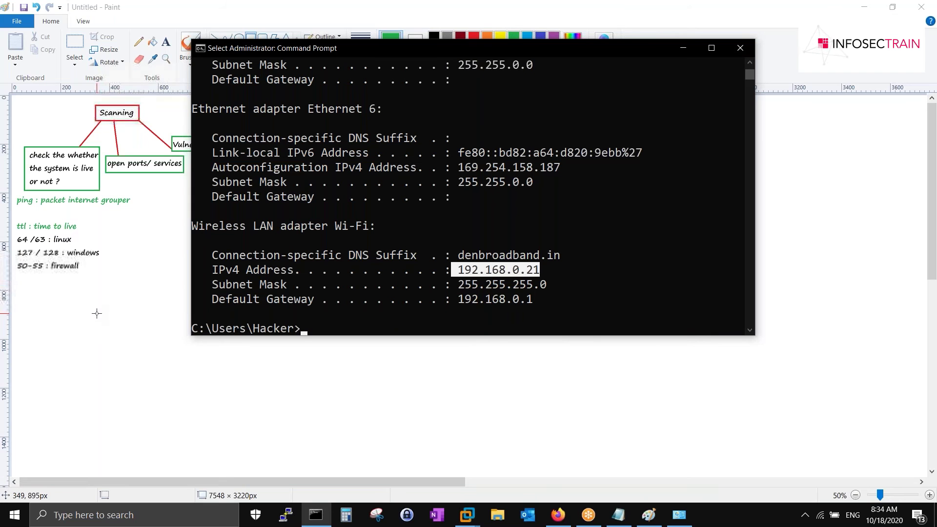
pyautogui.click(689, 48)
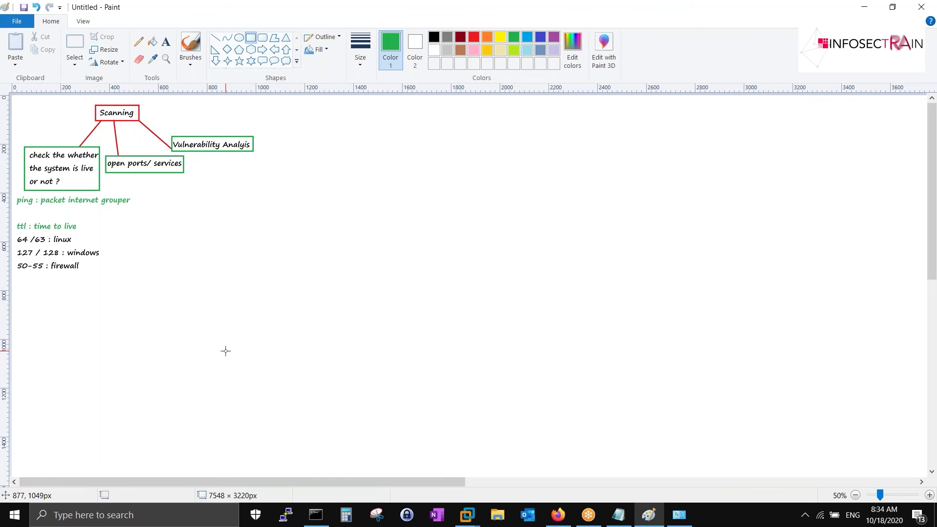
pyautogui.keyDown('ctrl'); pyautogui.scroll(1, 227, 344); pyautogui.keyUp('ctrl')
pyautogui.scroll(-2, 257, 258)
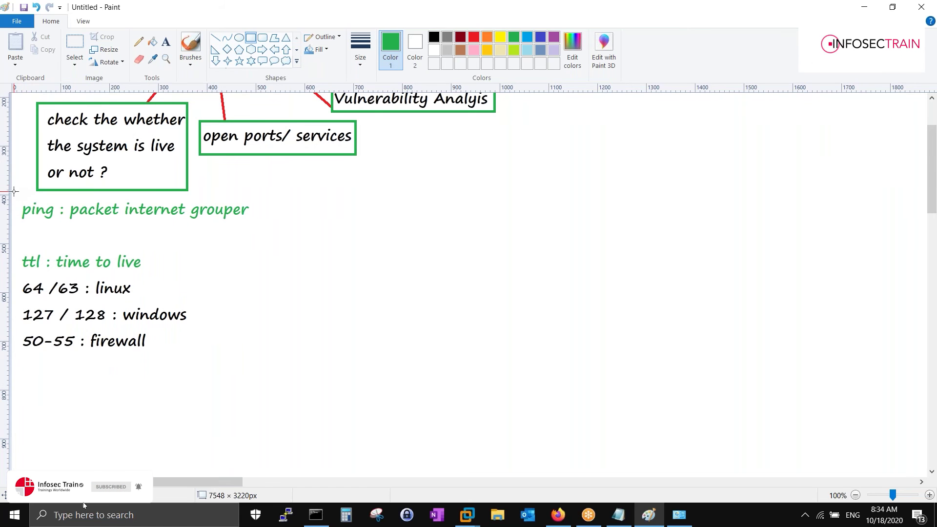
# - Draw a green box around the ping and ttl notes and another around the ping line
pyautogui.moveTo(14, 192); pyautogui.dragTo(254, 369)
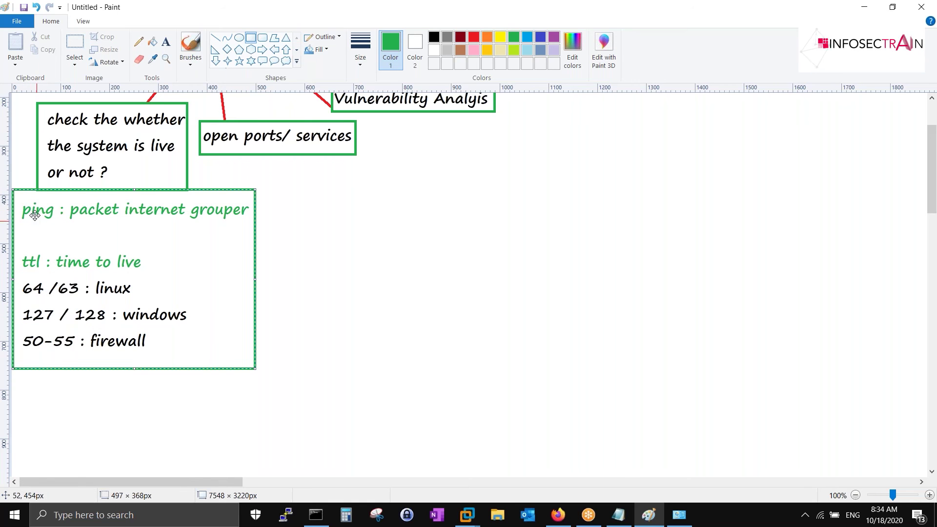
pyautogui.click(15, 193)
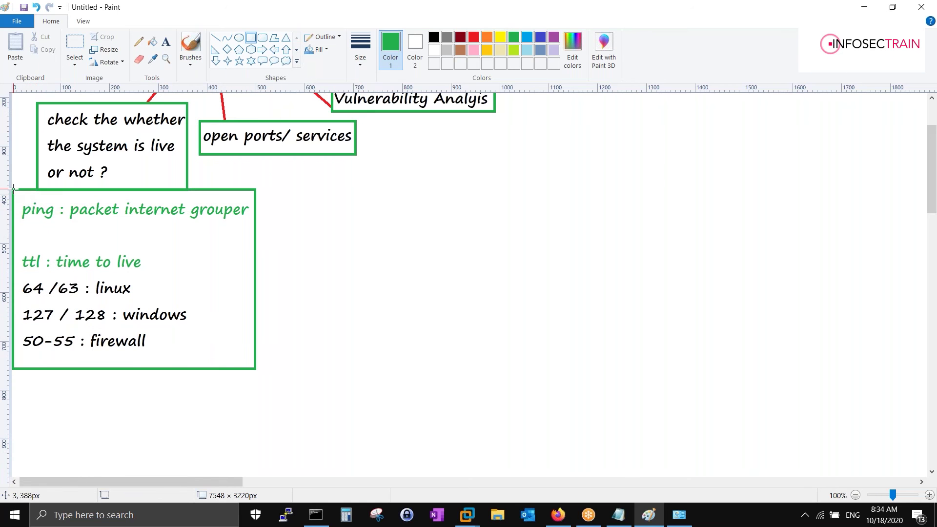
pyautogui.moveTo(14, 189); pyautogui.dragTo(254, 232)
pyautogui.click(288, 235)
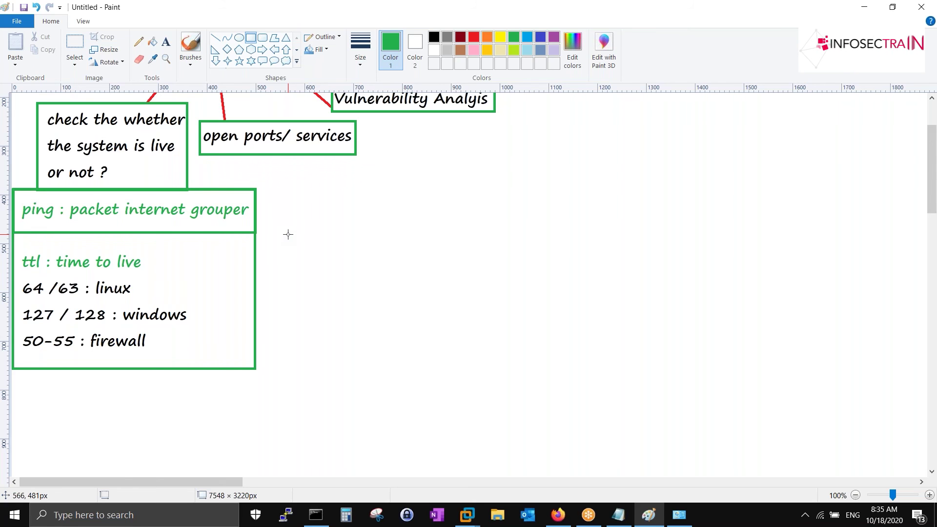
pyautogui.scroll(4, 497, 268)
# - Type a green 'NMAP' heading in the blank canvas area, then bring the Notepad topic list forward
pyautogui.scroll(-1, 500, 268)
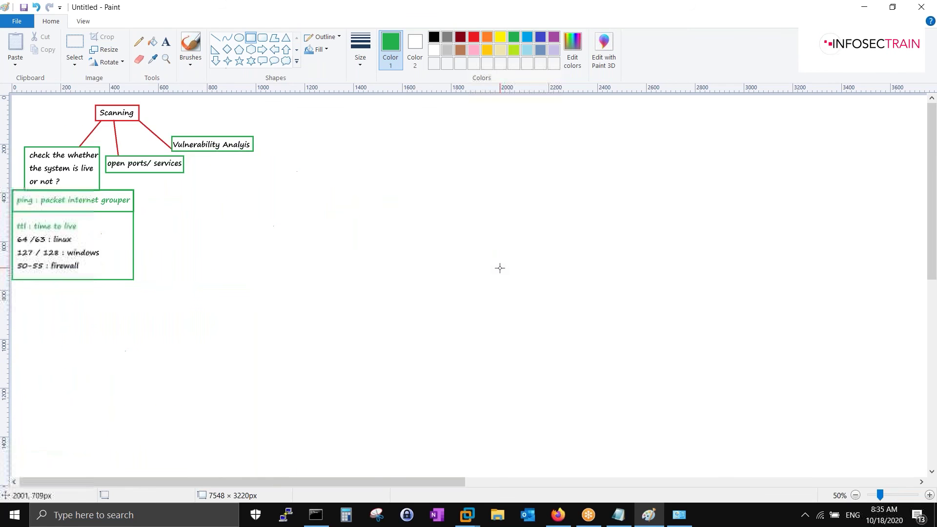
pyautogui.moveTo(291, 483); pyautogui.dragTo(412, 480)
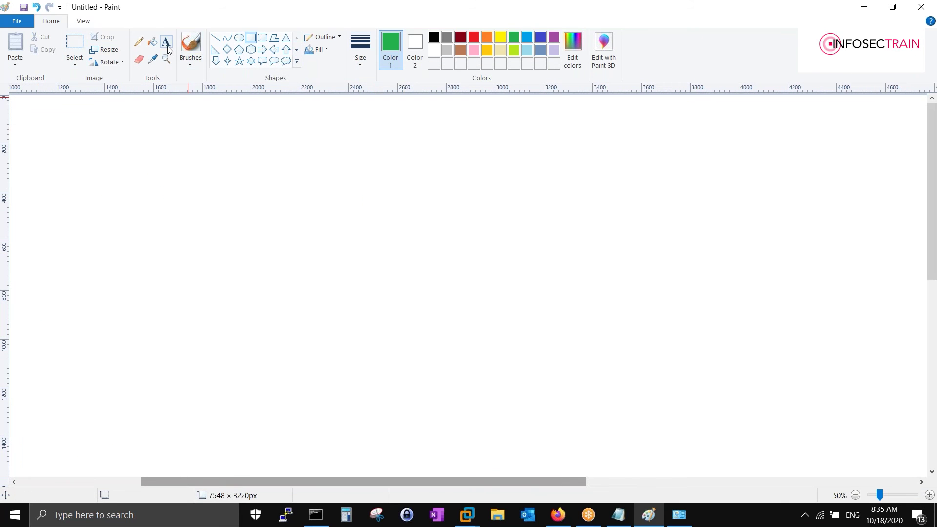
pyautogui.keyDown('ctrl'); pyautogui.scroll(1, 209, 203); pyautogui.keyUp('ctrl')
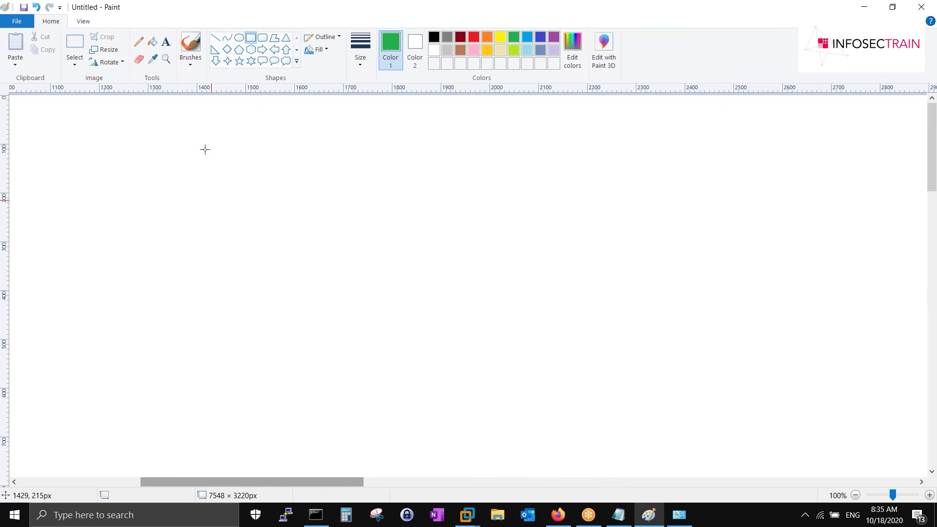
pyautogui.click(166, 42)
pyautogui.click(43, 138)
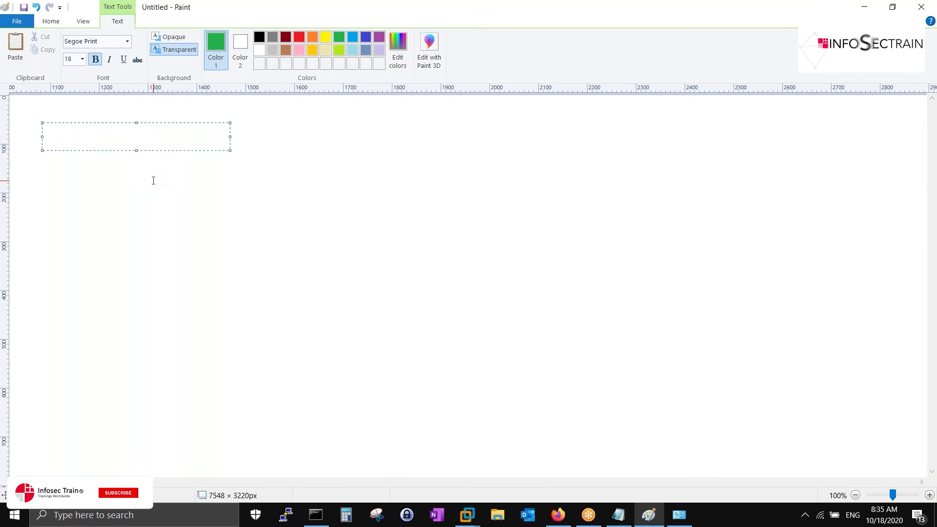
pyautogui.write('NMAP')
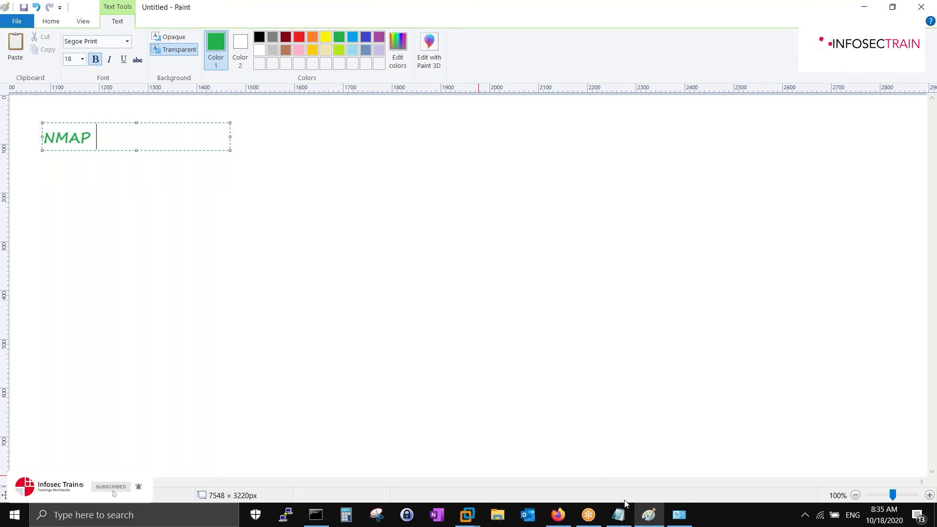
pyautogui.click(619, 515)
# - Highlight the 'Setting up Nessus' and 'Open-Vas' topics in the Notepad list
pyautogui.scroll(2, 206, 264)
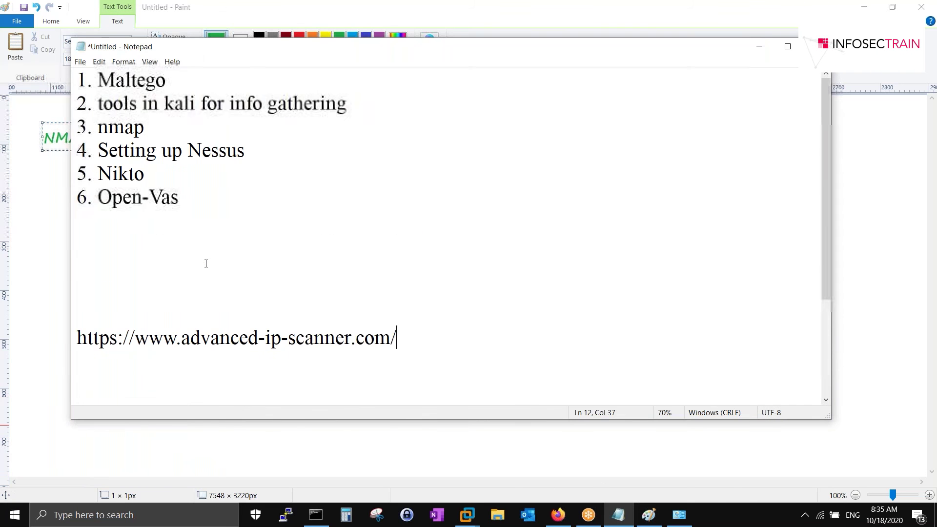
pyautogui.moveTo(258, 149); pyautogui.dragTo(79, 153)
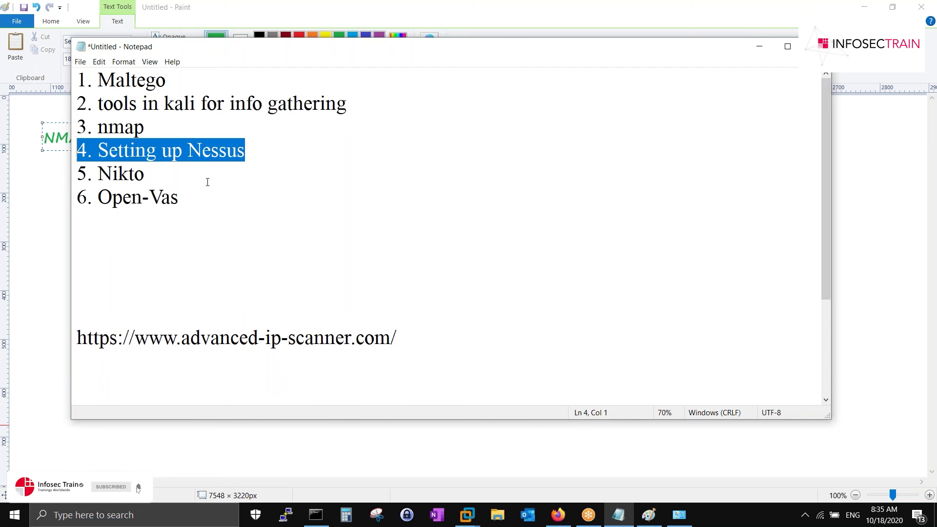
pyautogui.moveTo(185, 196); pyautogui.dragTo(77, 196)
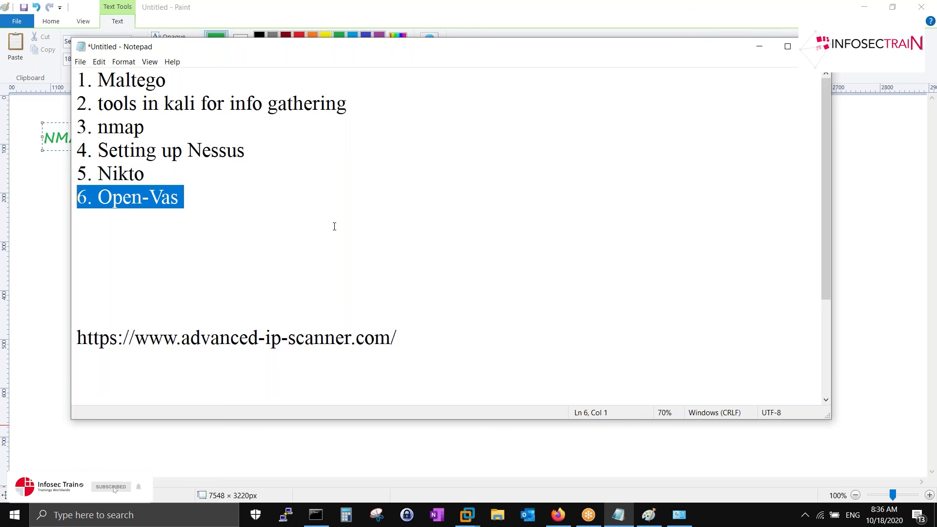
# - Back in Paint, recolour the NMAP heading from green to red
pyautogui.click(18, 141)
pyautogui.click(300, 37)
pyautogui.click(265, 196)
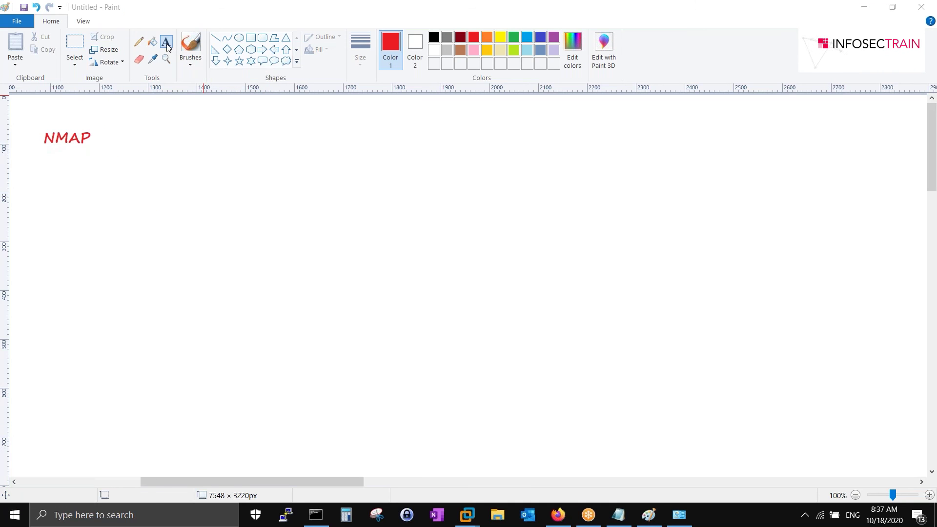
# - Add a green 'Network Mapper' label just right of the NMAP heading
pyautogui.click(100, 126)
pyautogui.click(339, 36)
pyautogui.write('Network Mapper')
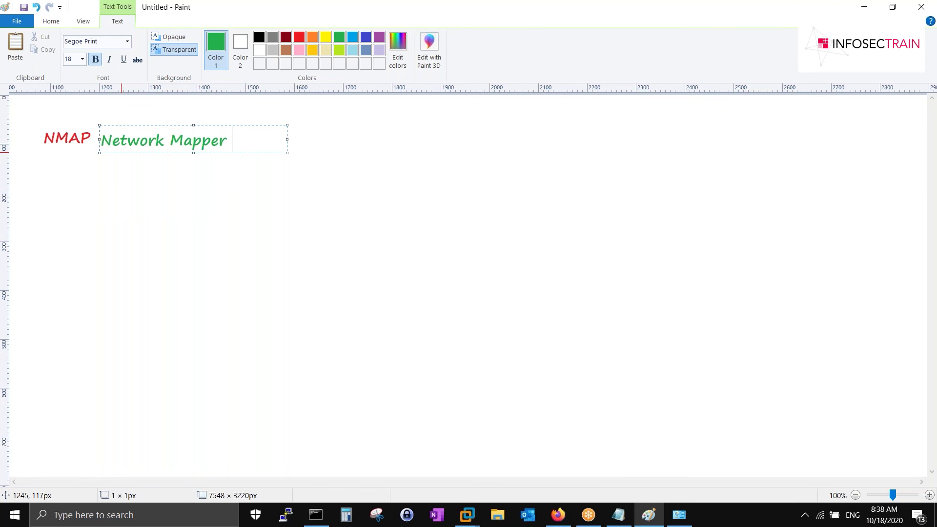
pyautogui.click(155, 176)
# - Below NMAP, type the Nmap creator's name and the note 'nmap scripts are written in only LUA scripting'
pyautogui.click(44, 168)
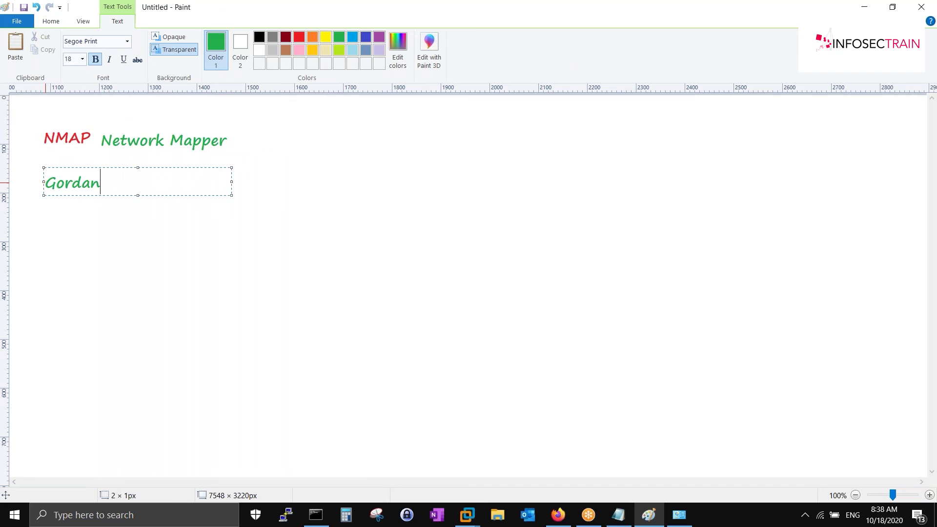
pyautogui.write('Gordan lyon')
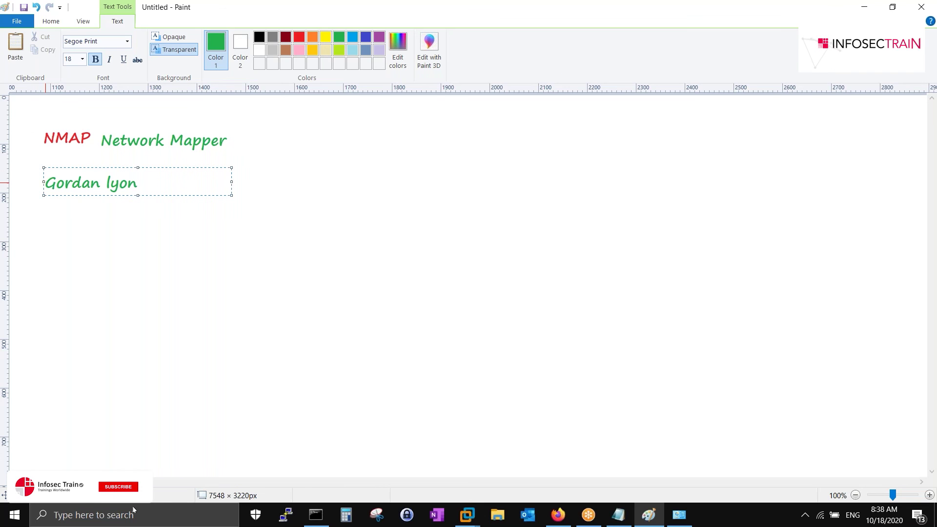
pyautogui.press('Left')
pyautogui.press('BackSpace')
pyautogui.write('L')
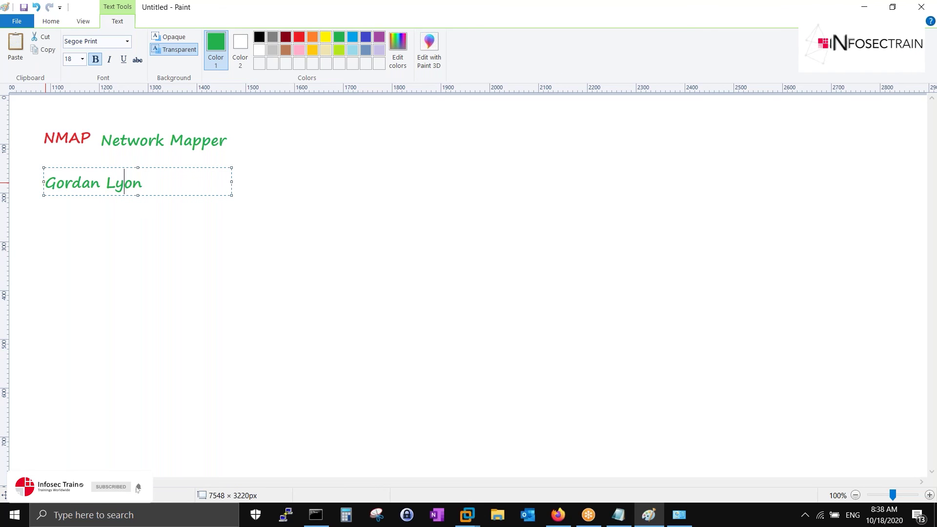
pyautogui.press('End')
pyautogui.press('Return')
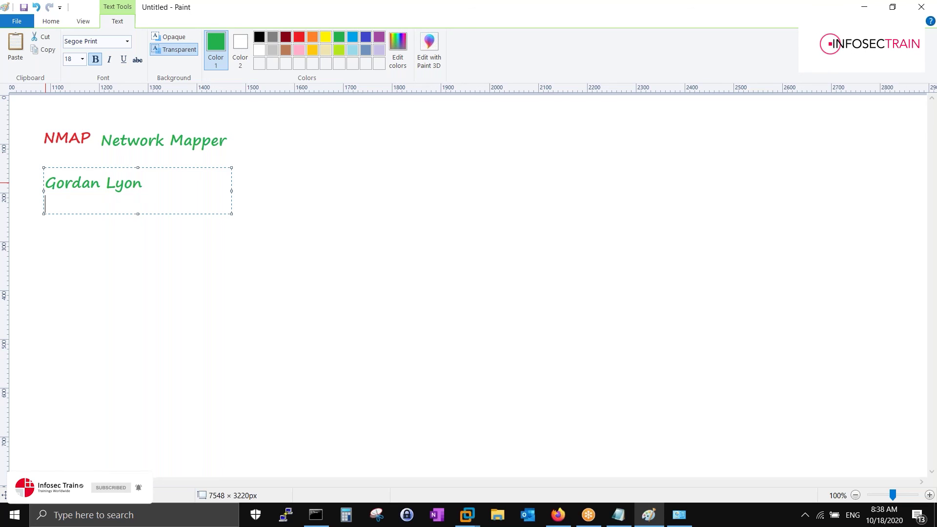
pyautogui.press('Return')
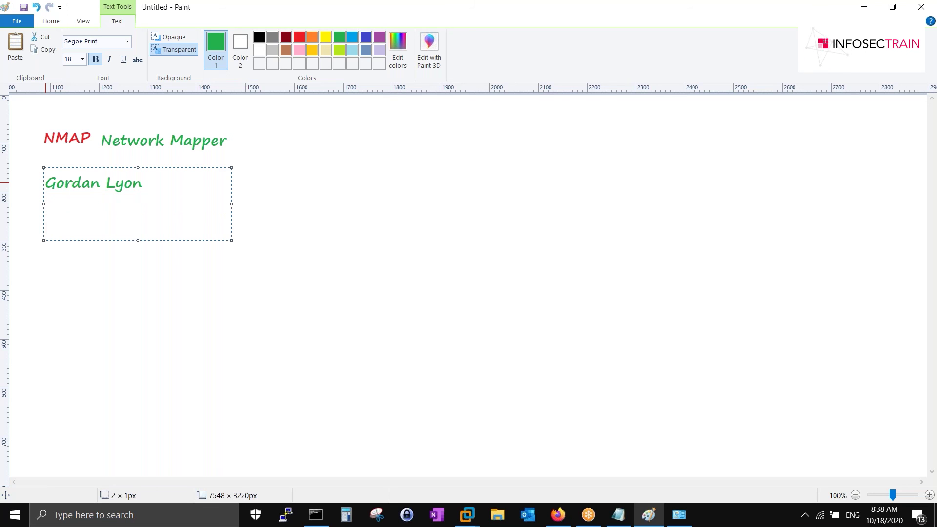
pyautogui.write('nmap sc')
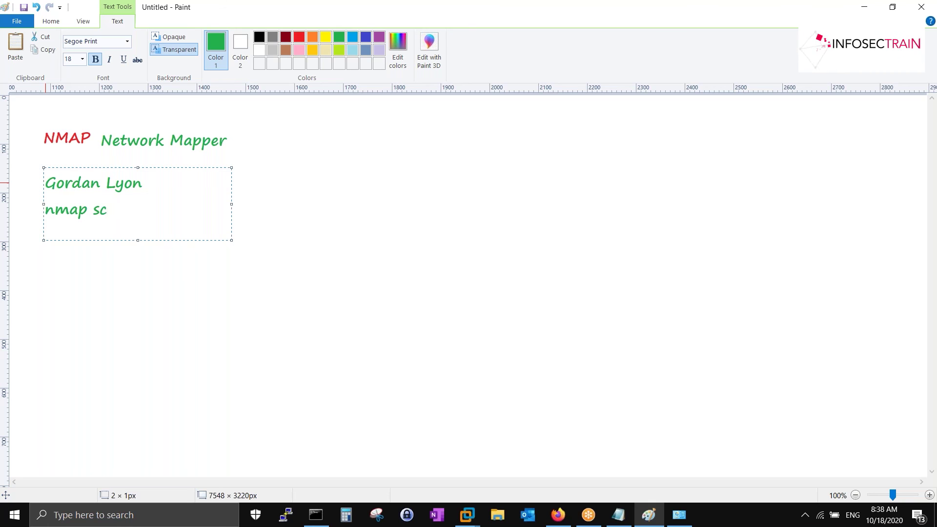
pyautogui.write('ript')
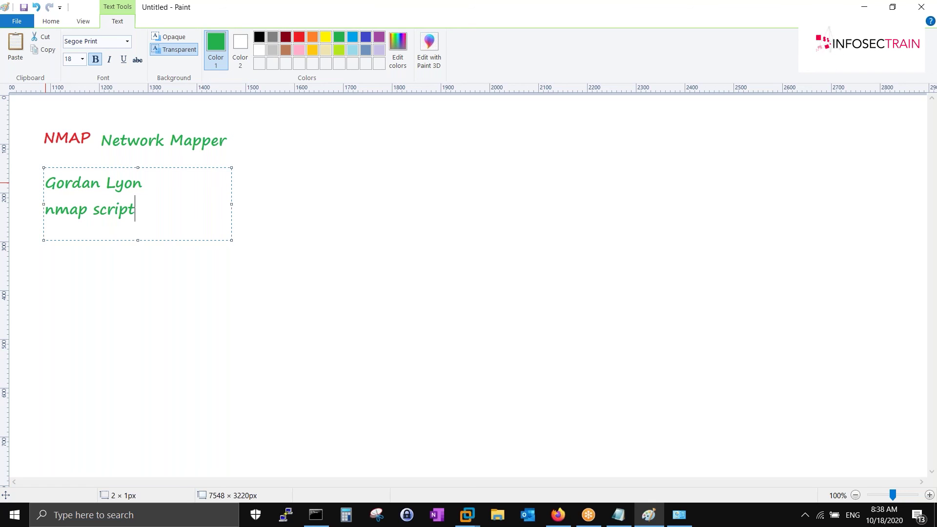
pyautogui.write('s are written in only LUA sc')
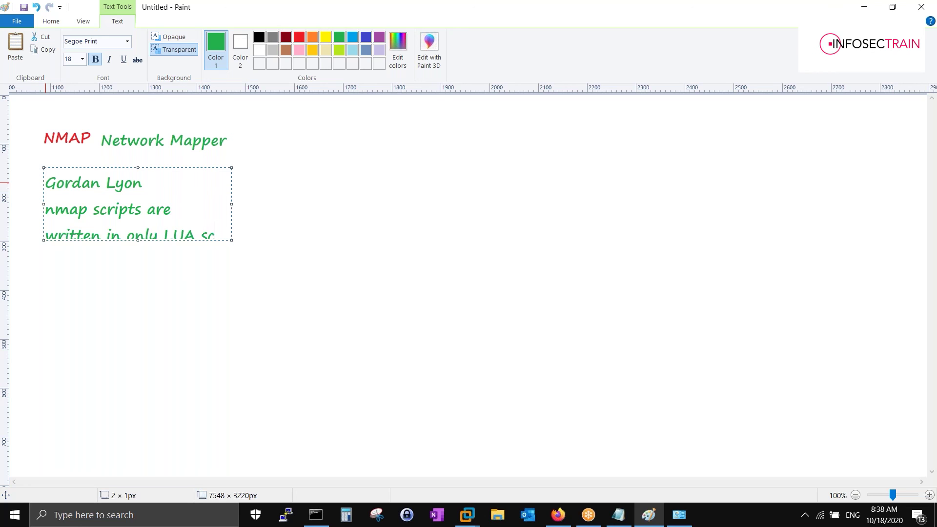
pyautogui.write('ripting')
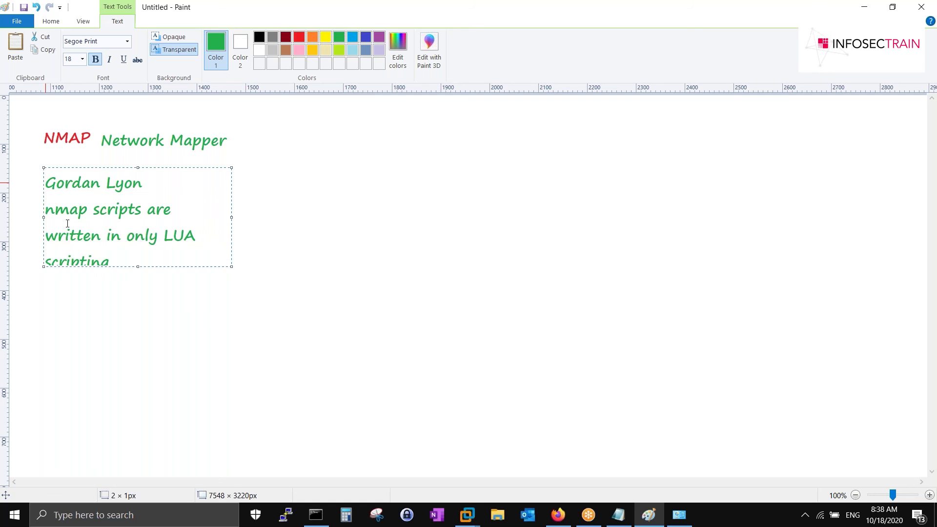
# - Widen the notes text box and prefix both note lines with '> ' bullets
pyautogui.moveTo(231, 266); pyautogui.dragTo(451, 252)
pyautogui.hotkey('ctrl', 'Home')
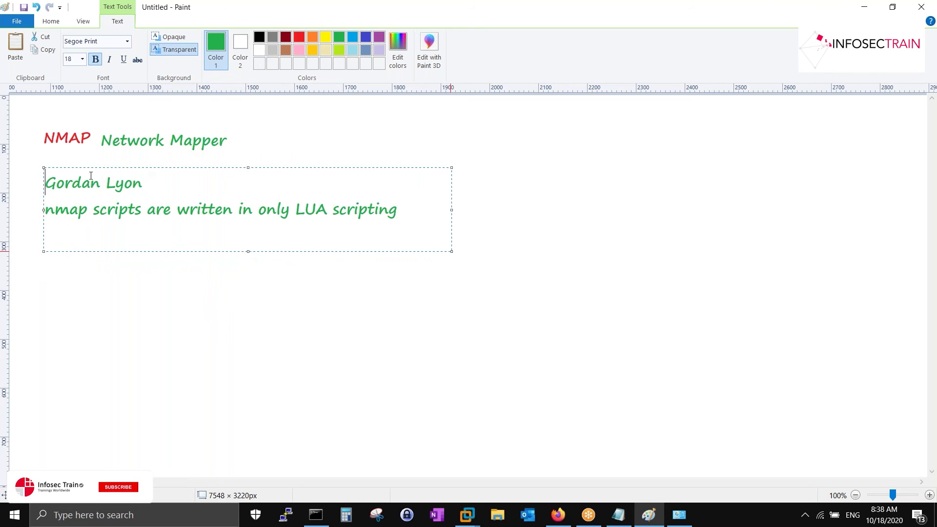
pyautogui.write('>')
pyautogui.press('Down')
pyautogui.press('Home')
pyautogui.write('>')
pyautogui.press('Up')
pyautogui.press('Left')
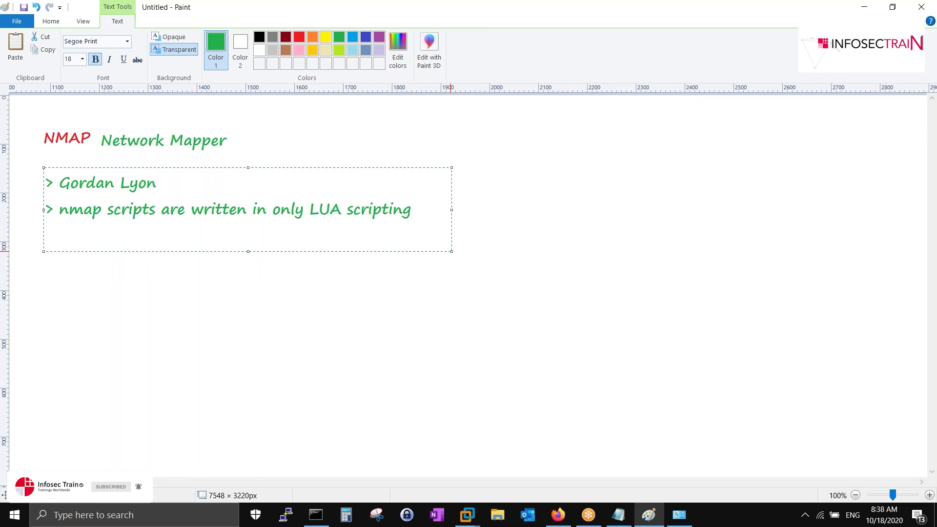
# - Colour 'LUA scripting' red and move both bulleted lines up under the NMAP Network Mapper heading
pyautogui.moveTo(310, 210); pyautogui.dragTo(412, 211)
pyautogui.click(298, 37)
pyautogui.click(422, 215)
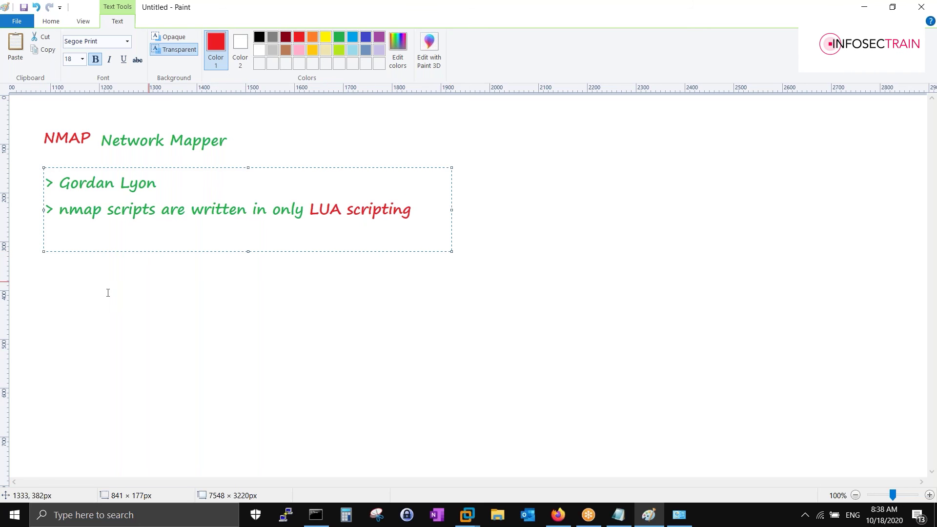
pyautogui.moveTo(163, 167); pyautogui.dragTo(162, 151)
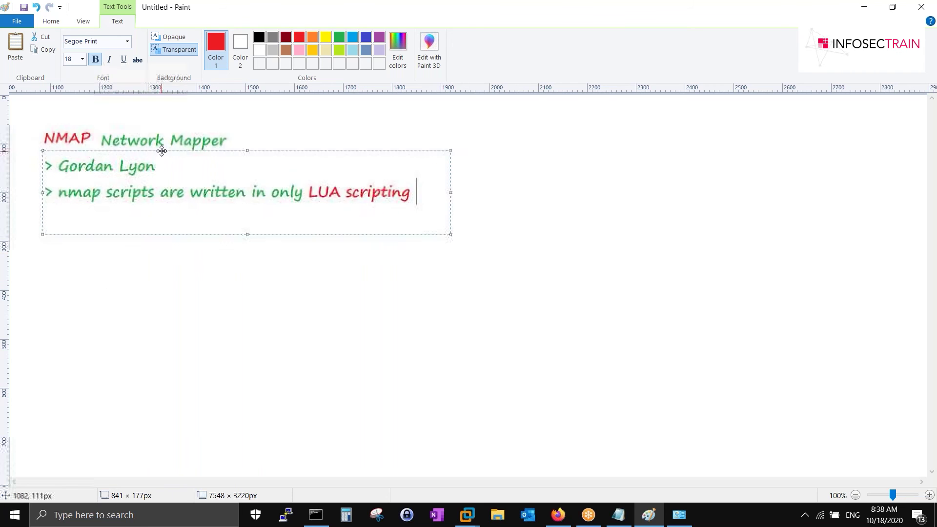
pyautogui.click(130, 268)
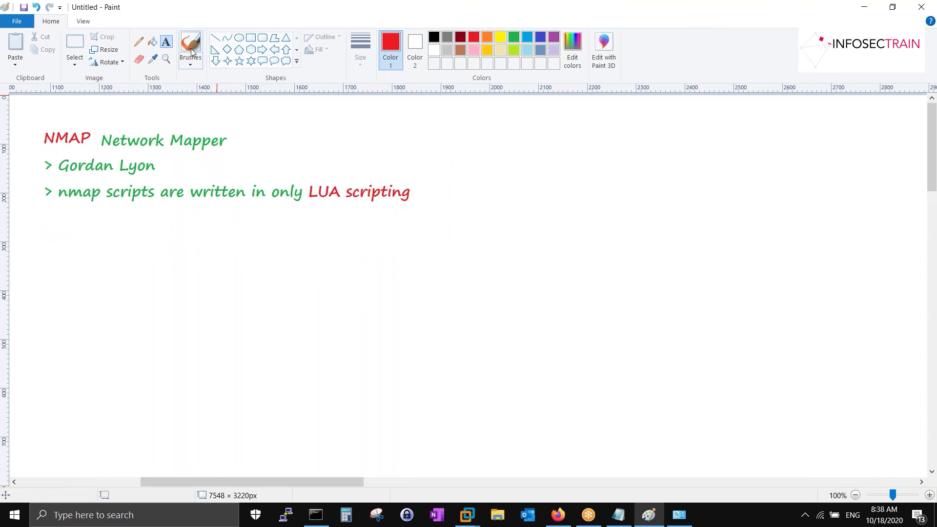
# - Start the red list below the notes with '1. Host Discovery' and the second, techniques item
pyautogui.click(57, 254)
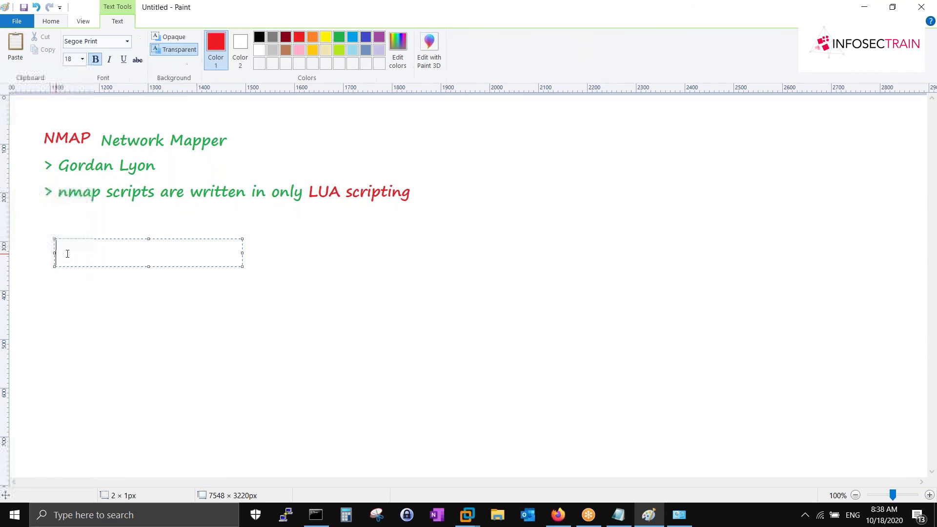
pyautogui.write('1. Host ')
pyautogui.write('Discvoer')
pyautogui.press('Left')
pyautogui.press('BackSpace')
pyautogui.press('BackSpace')
pyautogui.press('Right')
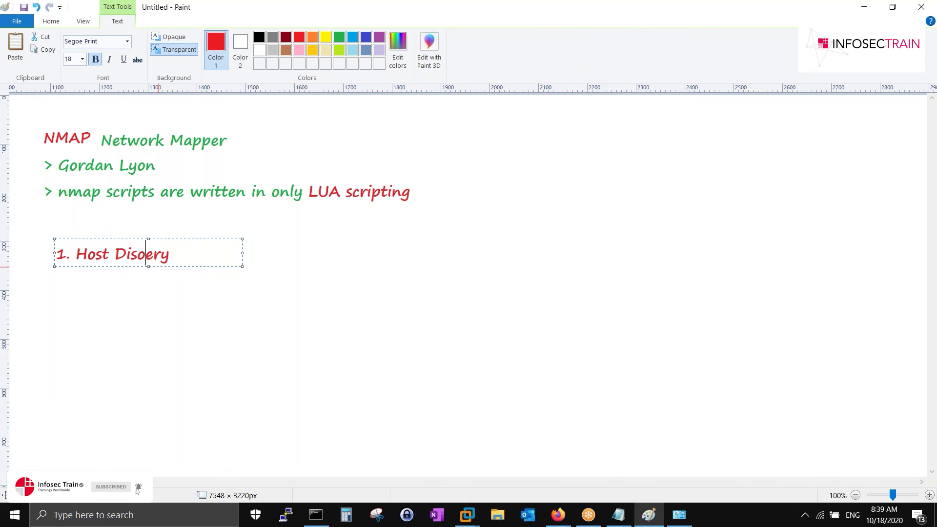
pyautogui.write('c')
pyautogui.press('Right')
pyautogui.write('v')
pyautogui.press('Return')
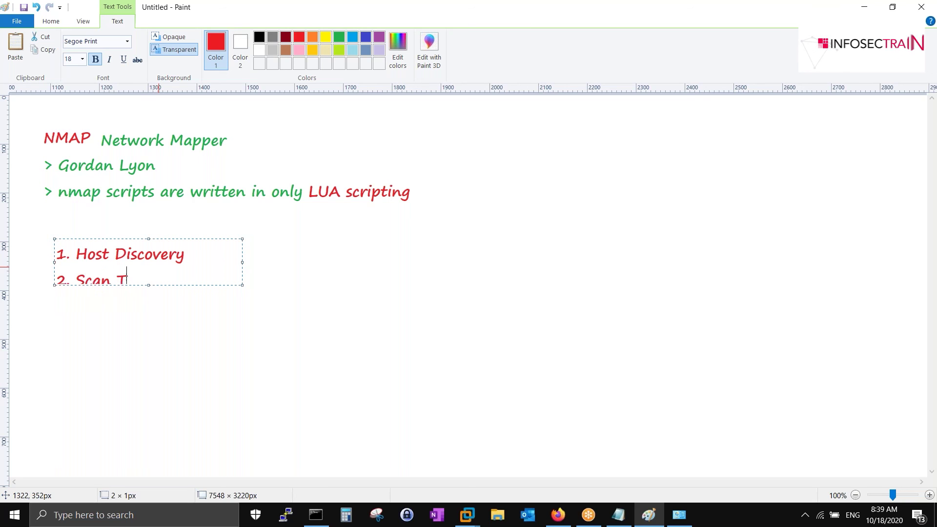
pyautogui.write('echniques')
pyautogui.press('Return')
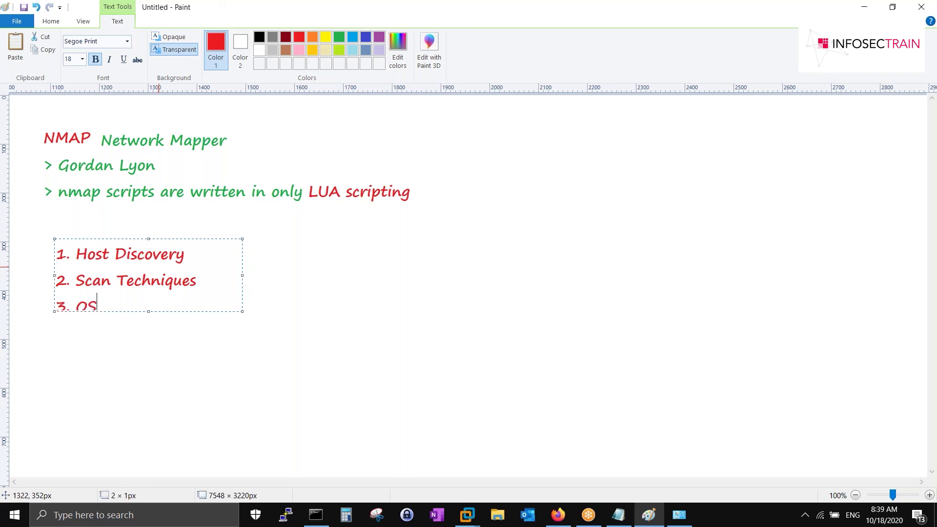
# - Add items 3–6: OS detection, open ports/service, Bypass Firewall IDS / IPS, Spoofing MAC
pyautogui.write('3. OS detection')
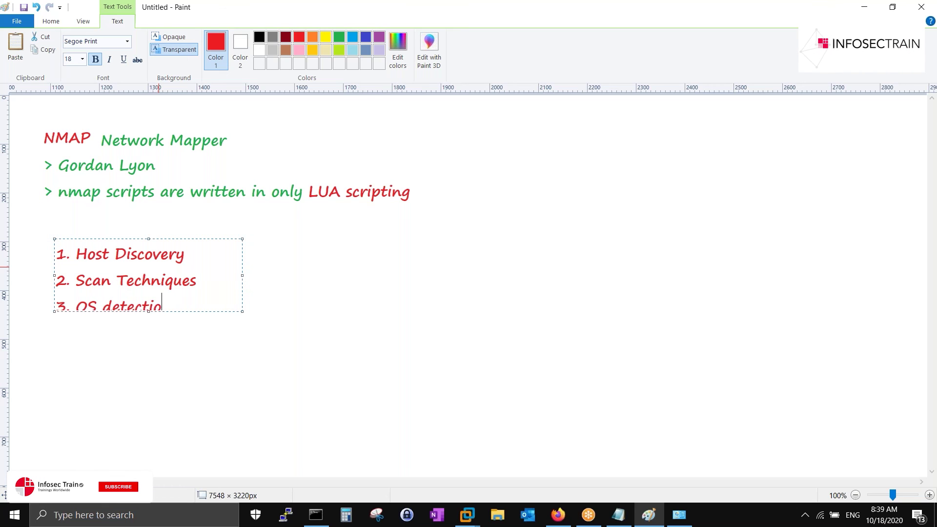
pyautogui.press('Return')
pyautogui.write('4. On')
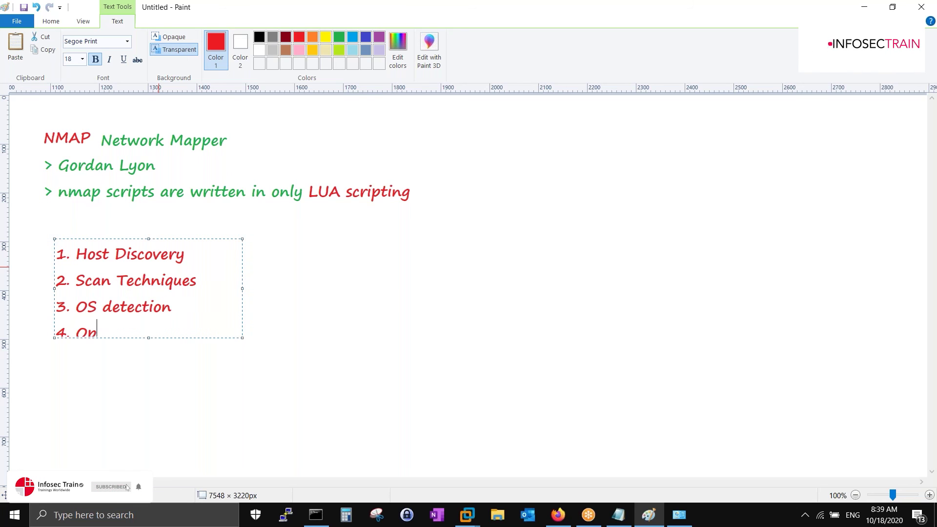
pyautogui.write('en ports ')
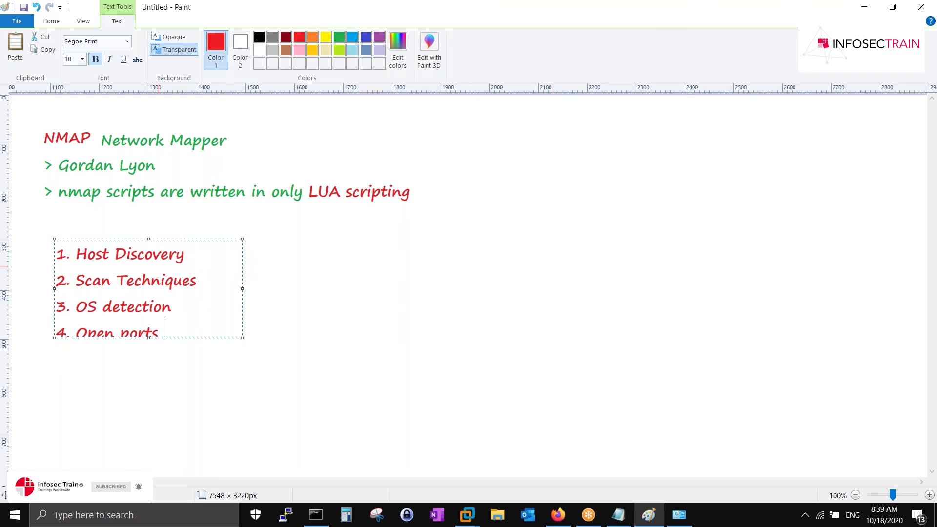
pyautogui.write('/ sevice')
pyautogui.press('Return')
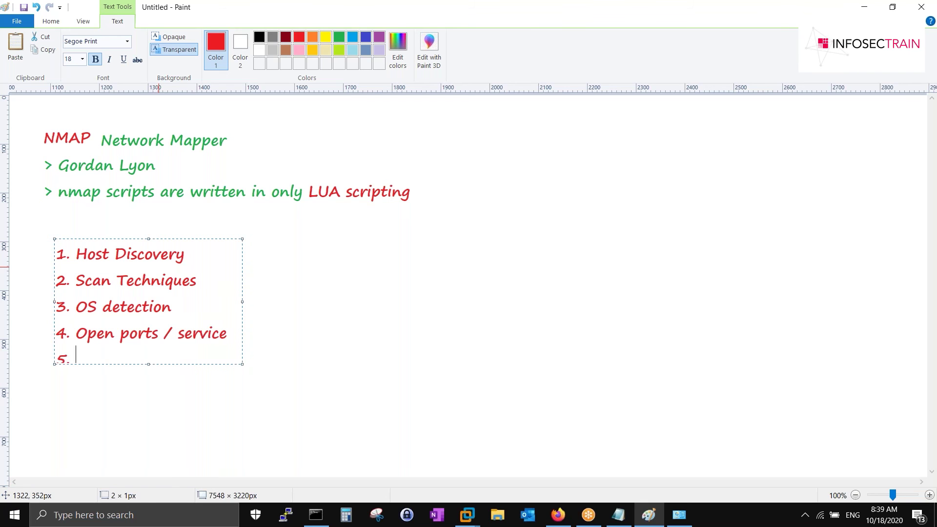
pyautogui.write('5. F')
pyautogui.press('BackSpace')
pyautogui.write('Bypa')
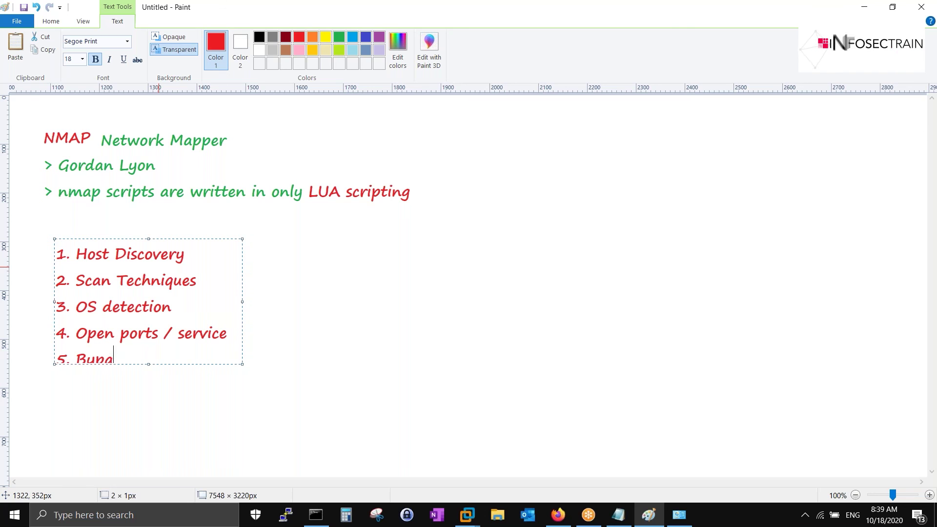
pyautogui.write('ss Firew')
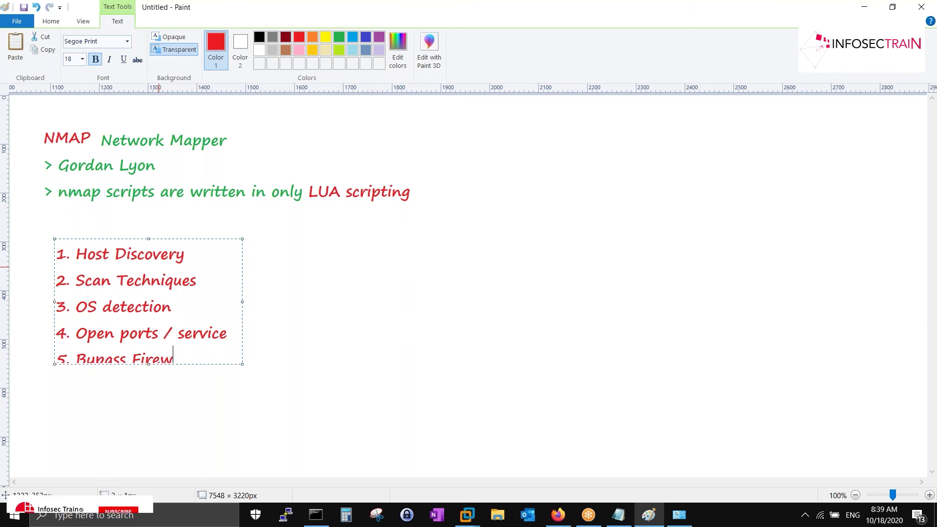
pyautogui.write('all IDS ')
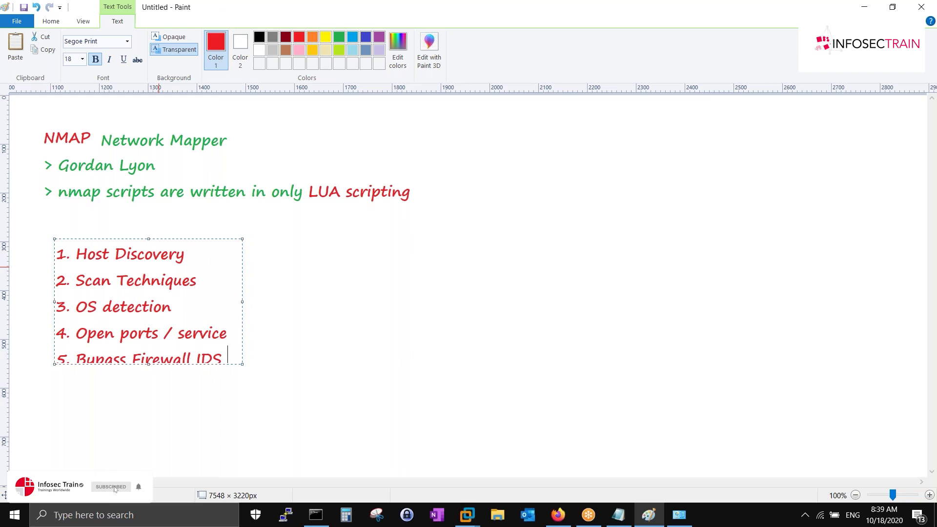
pyautogui.write('/ IPS')
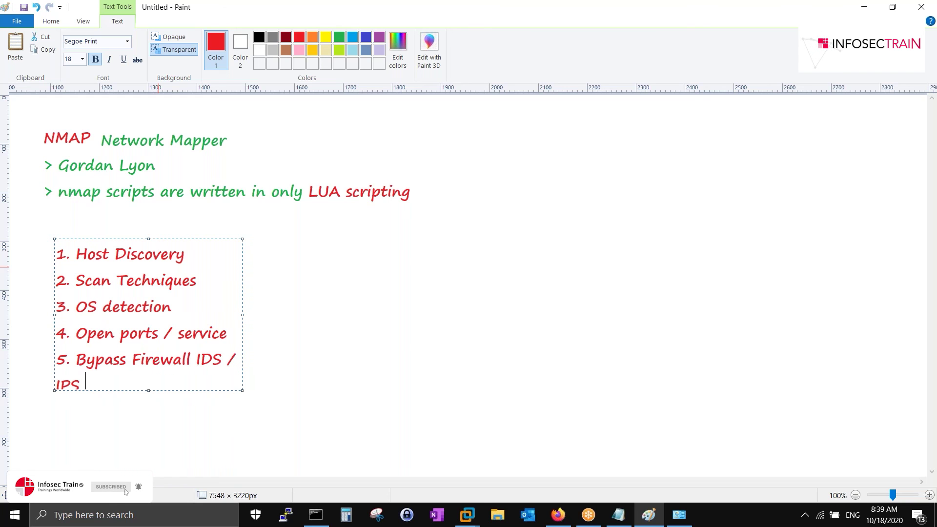
pyautogui.press('Return')
pyautogui.write('6. ')
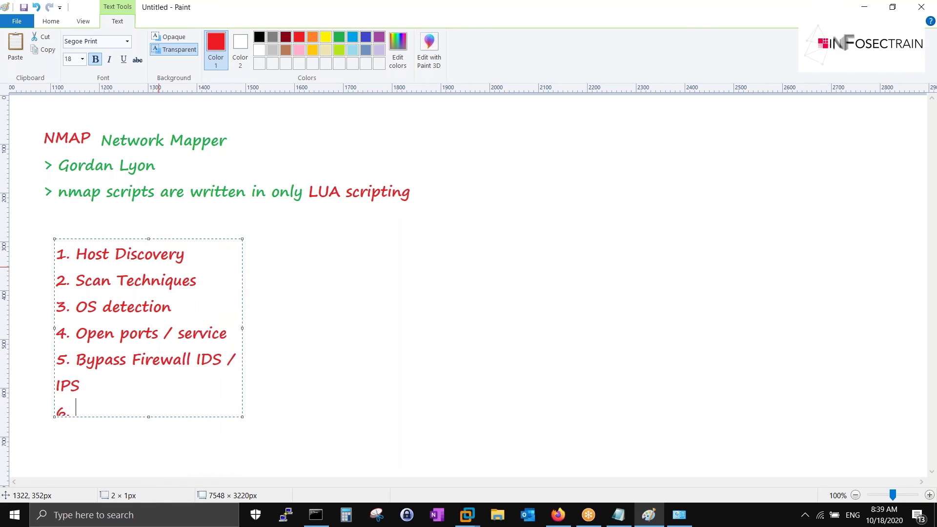
pyautogui.write('Spoofi')
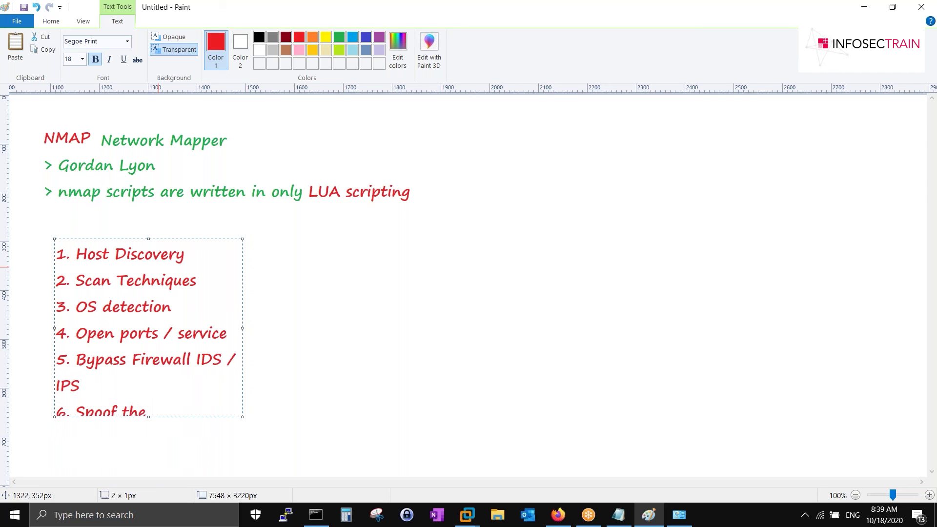
pyautogui.write('the MAC addre')
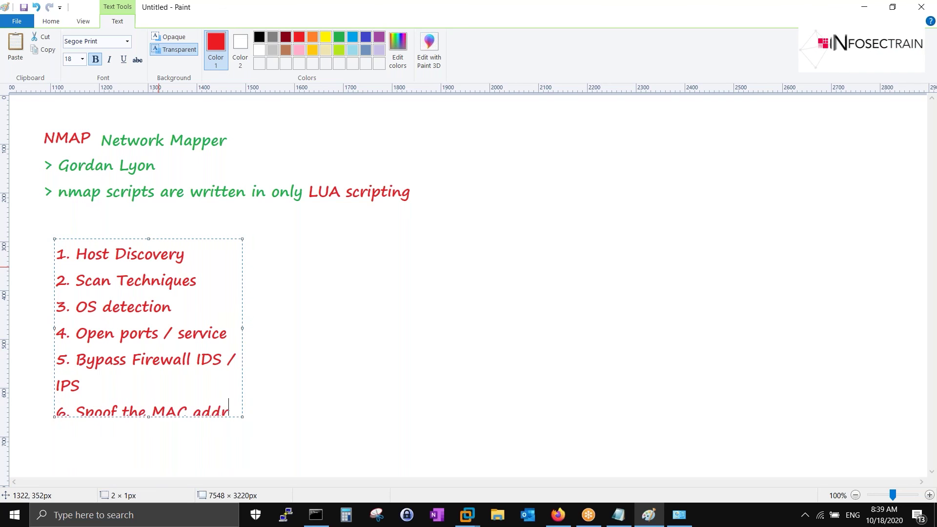
pyautogui.press('BackSpace')
pyautogui.press('BackSpace')
pyautogui.press('BackSpace')
pyautogui.press('BackSpace')
pyautogui.press('BackSpace')
pyautogui.press('BackSpace')
pyautogui.press('BackSpace')
pyautogui.press('BackSpace')
pyautogui.press('BackSpace')
pyautogui.press('BackSpace')
pyautogui.press('BackSpace')
pyautogui.press('BackSpace')
pyautogui.press('BackSpace')
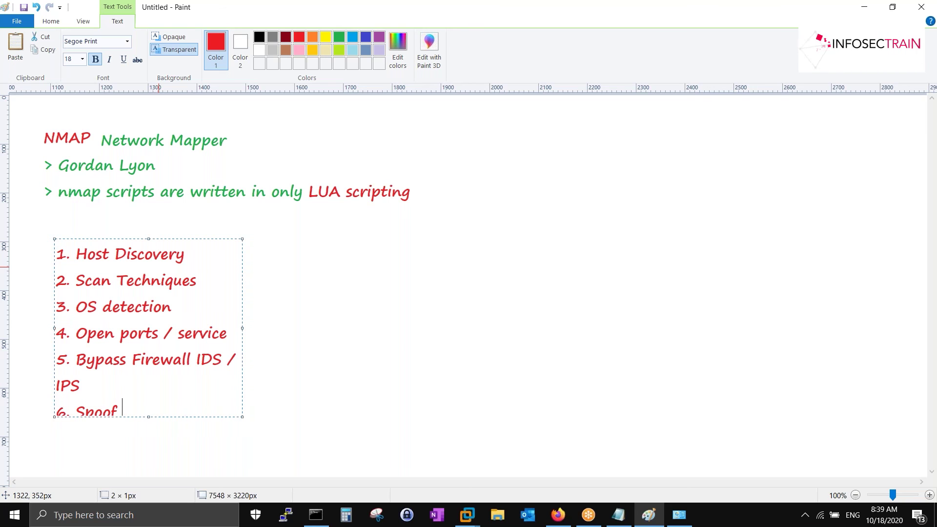
pyautogui.write('ing MAC')
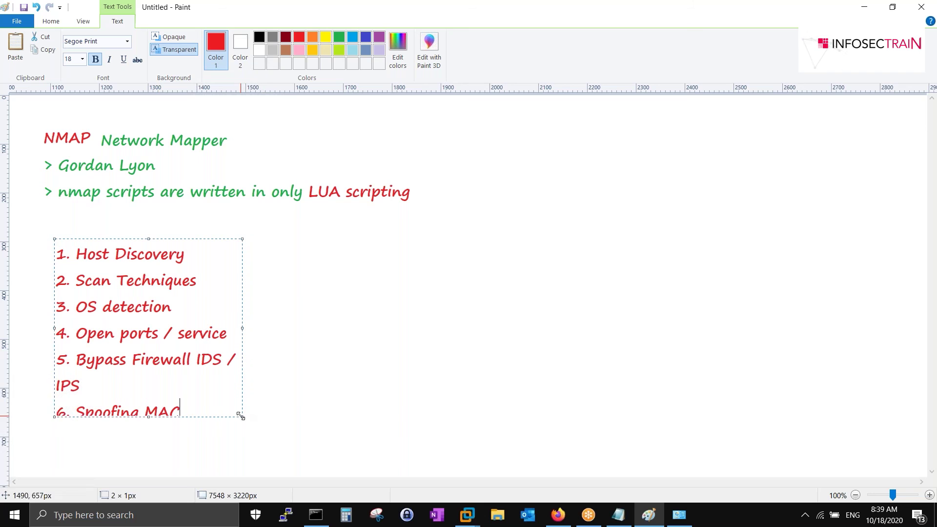
# - Widen the list so 'Bypass Firewall IDS / IPS' stays on line five, then nudge it up beneath the LUA note
pyautogui.moveTo(243, 417); pyautogui.dragTo(369, 441)
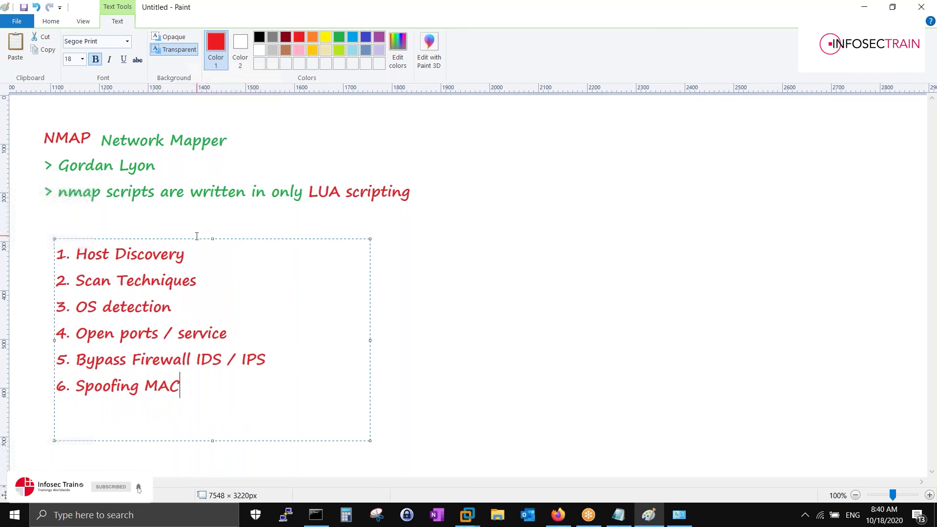
pyautogui.moveTo(194, 238); pyautogui.dragTo(182, 212)
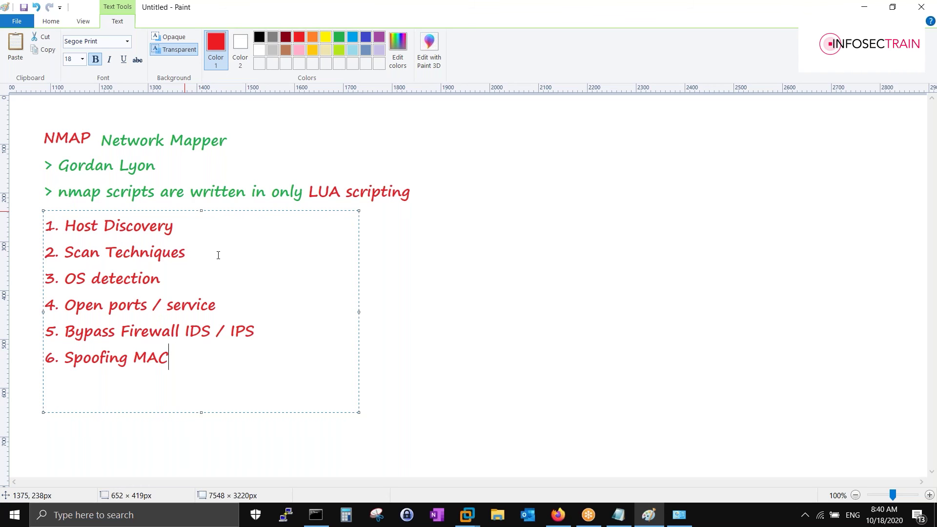
pyautogui.moveTo(173, 210); pyautogui.dragTo(174, 203)
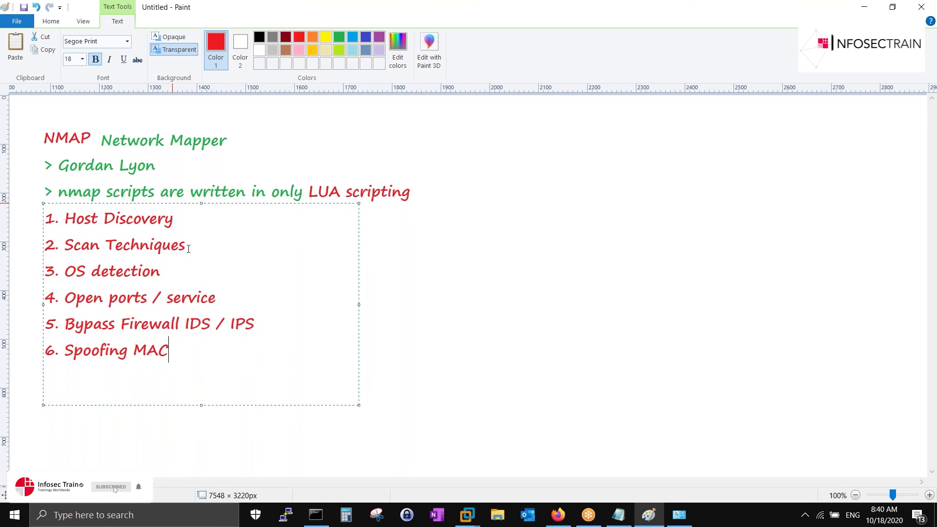